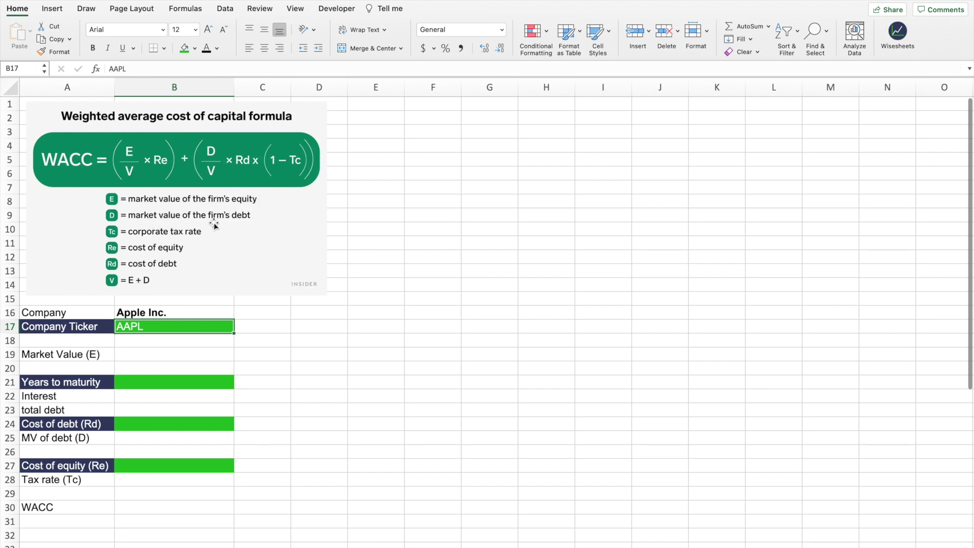
# Enter =WISEPRICE(B17, "market cap") in B19 to show Apple's market value of 2,504,152,317,952.00
pyautogui.press('Down')
pyautogui.press('Down')
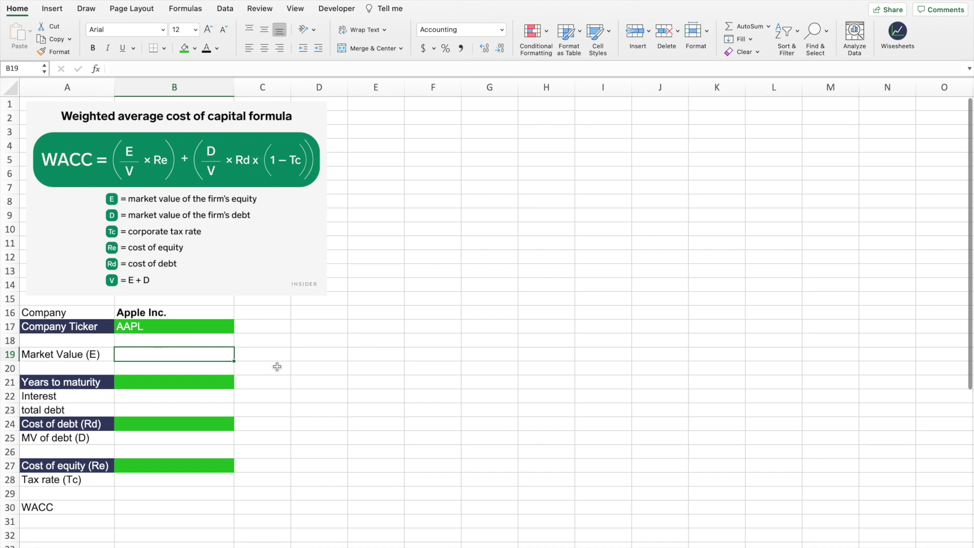
pyautogui.write('=WISEPRICE(B17, "market cap')
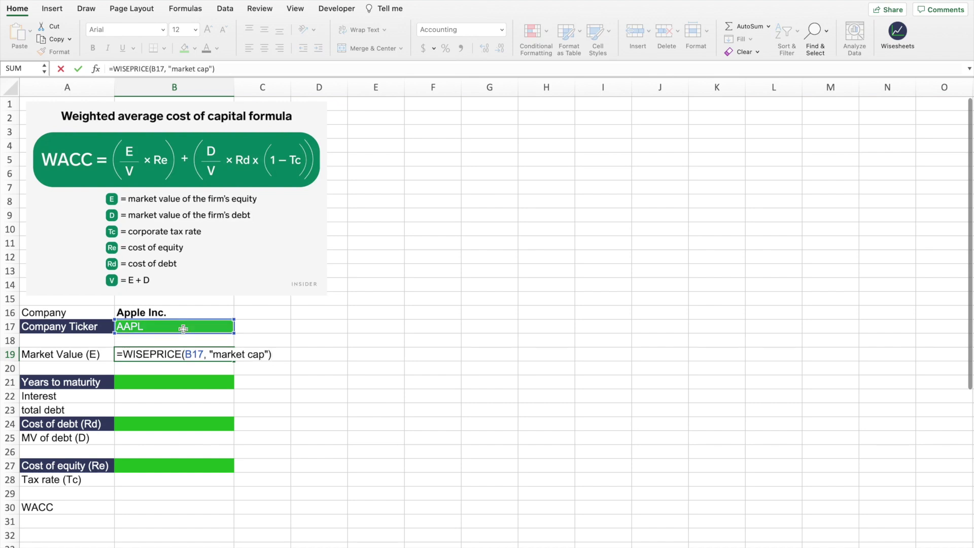
pyautogui.press('Return')
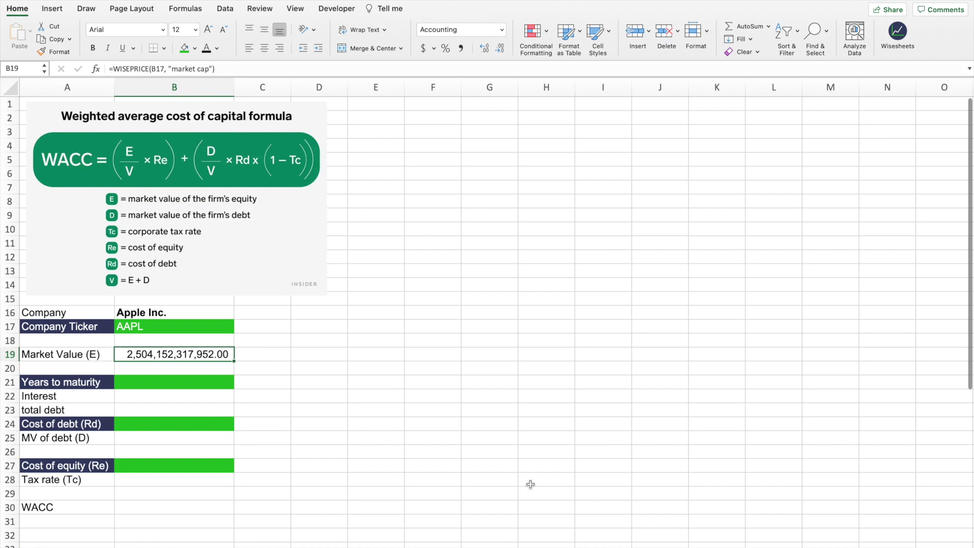
pyautogui.click(84, 438)
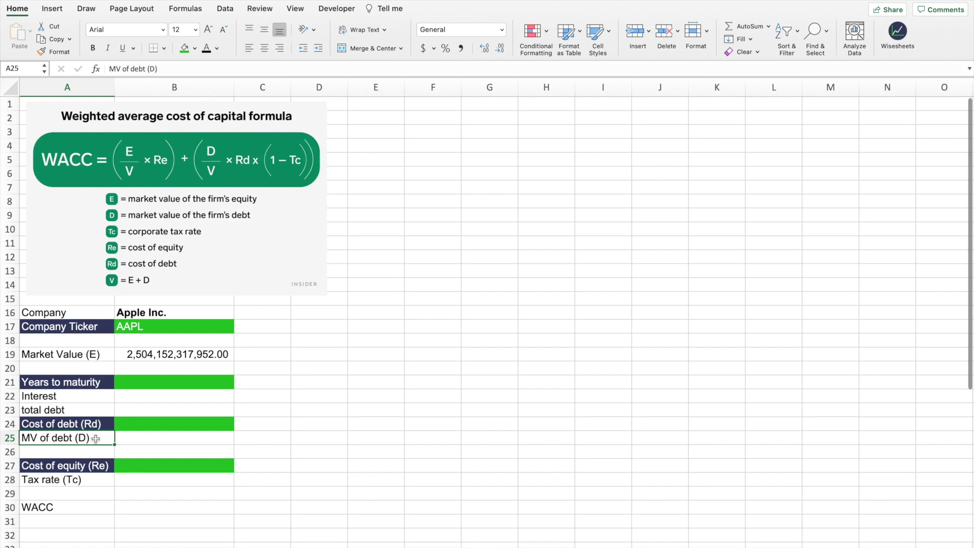
# Enter =WISE(B17, "interest expense", "ly") to pull Apple's last-year interest expense
pyautogui.click(77, 395)
pyautogui.click(74, 410)
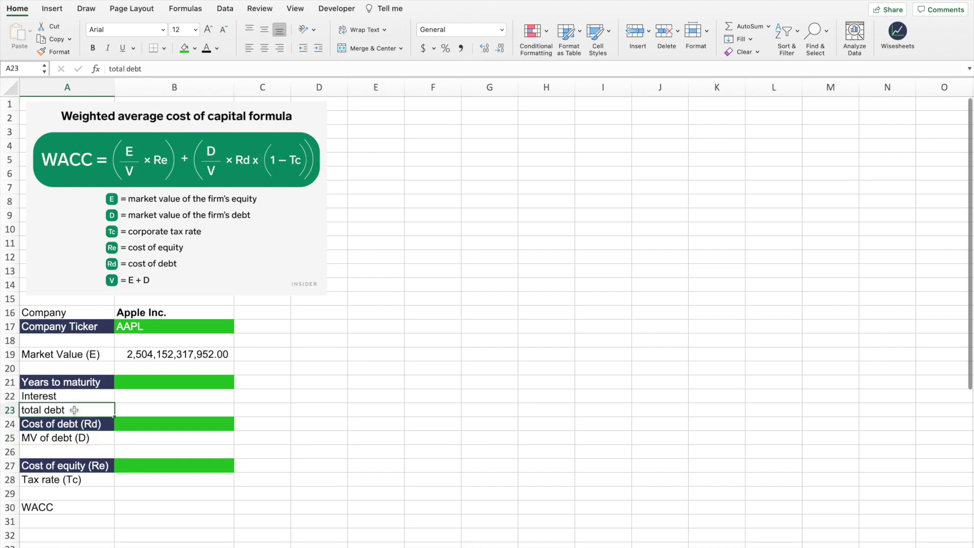
pyautogui.click(157, 396)
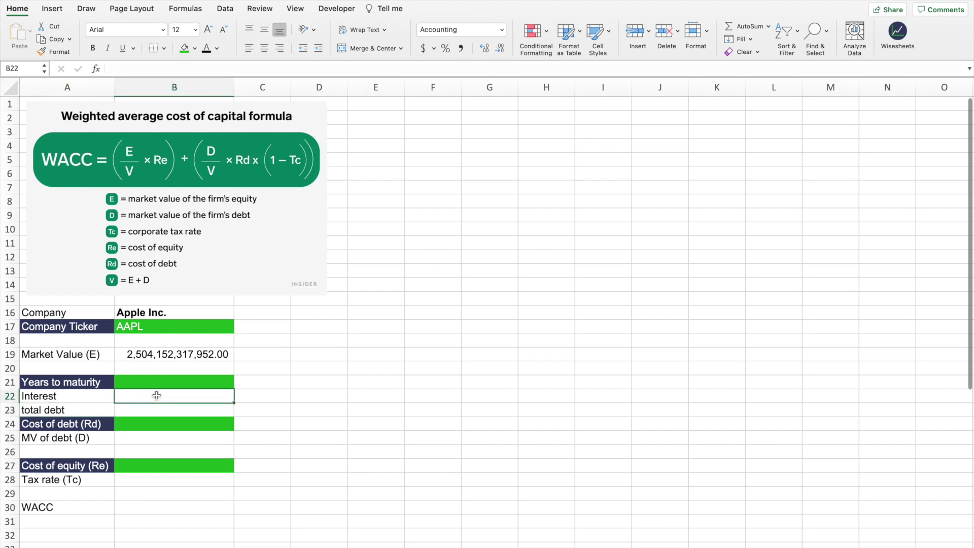
pyautogui.click(898, 32)
pyautogui.click(206, 394)
pyautogui.write('=')
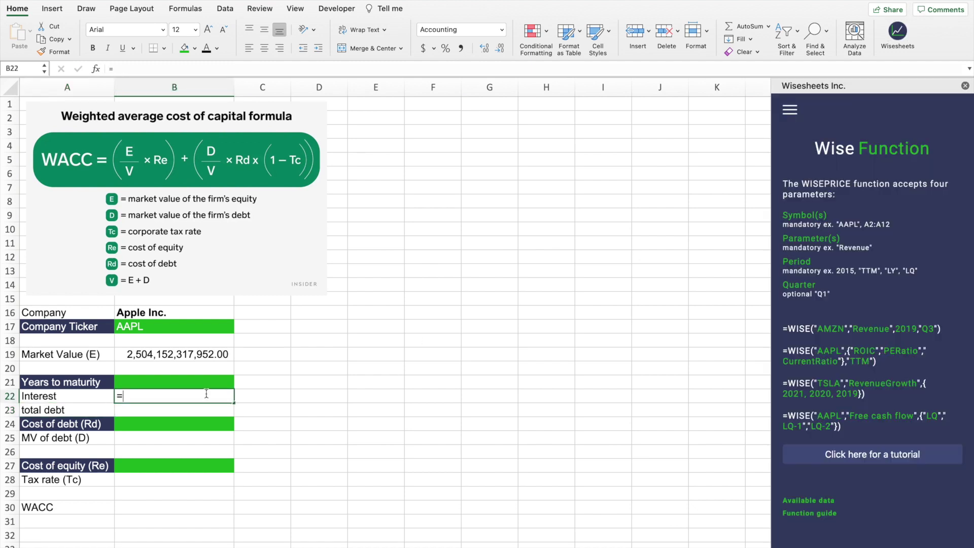
pyautogui.write('wise')
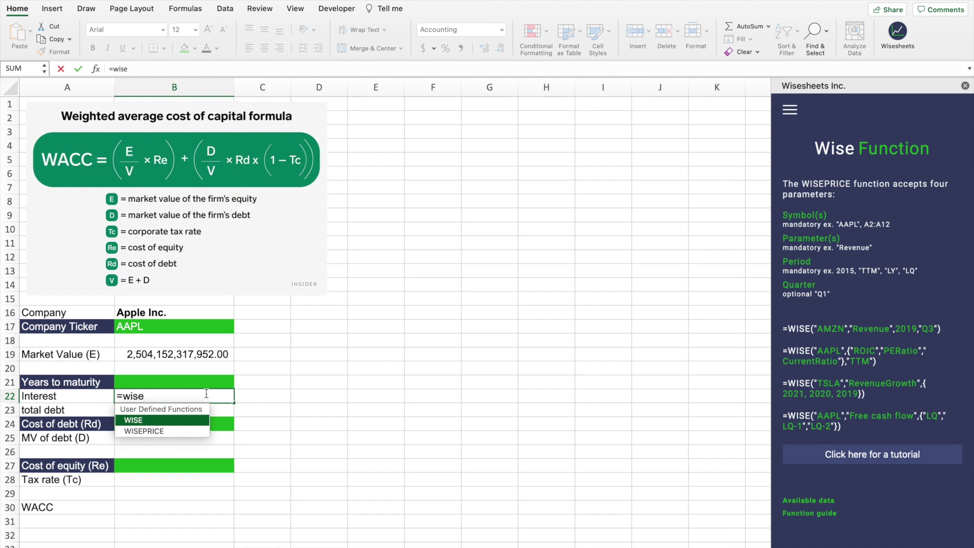
pyautogui.press('Tab')
pyautogui.click(200, 328)
pyautogui.write(', ')
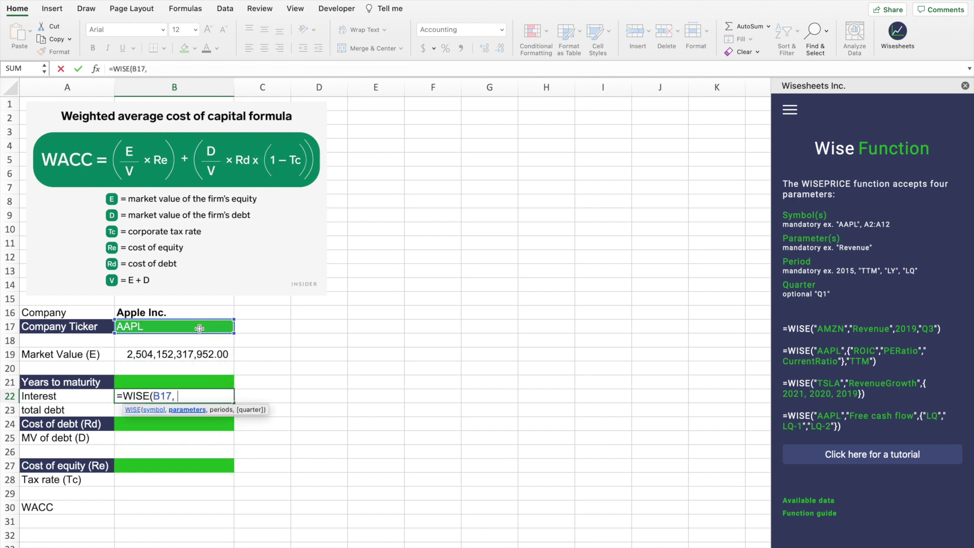
pyautogui.write('"interest')
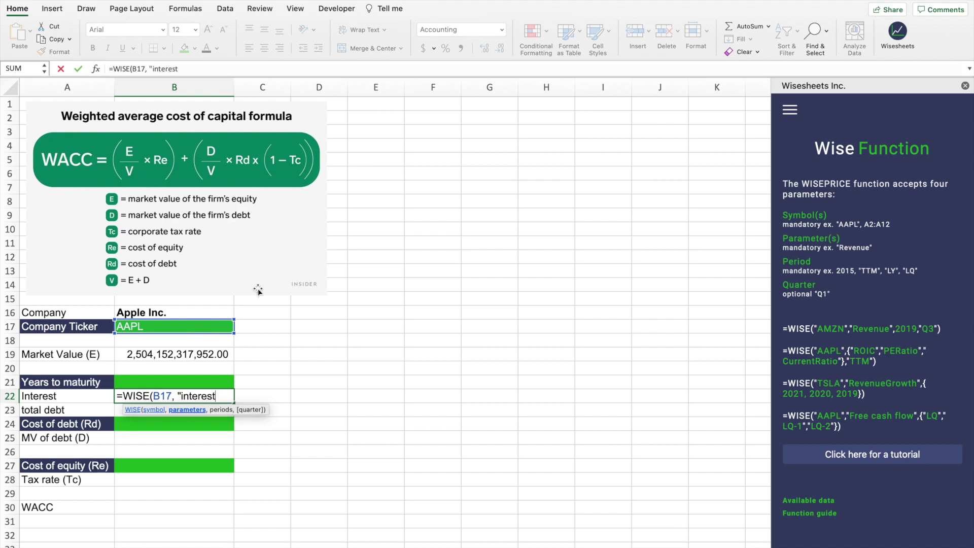
pyautogui.write(' expense ", "ly")')
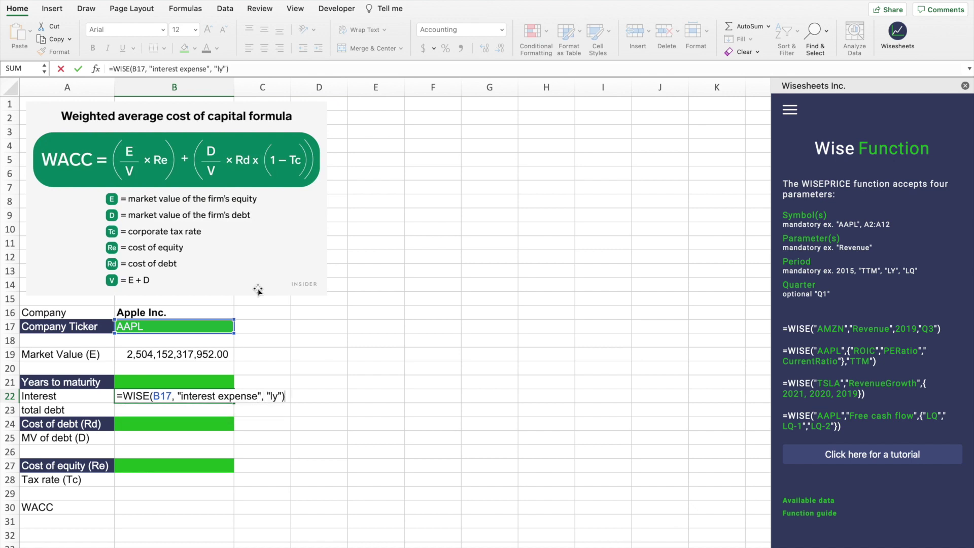
pyautogui.press('Return')
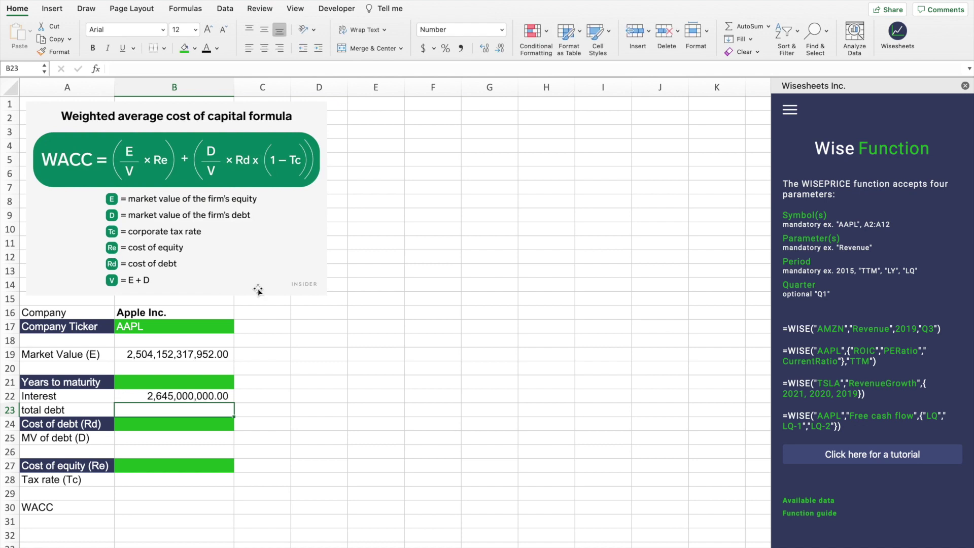
# Enter =WISE(B17, "total debt", "ly") to pull Apple's last-year total debt
pyautogui.write('=WISE(')
pyautogui.click(164, 326)
pyautogui.write(', "total debt", "ly")')
pyautogui.press('Return')
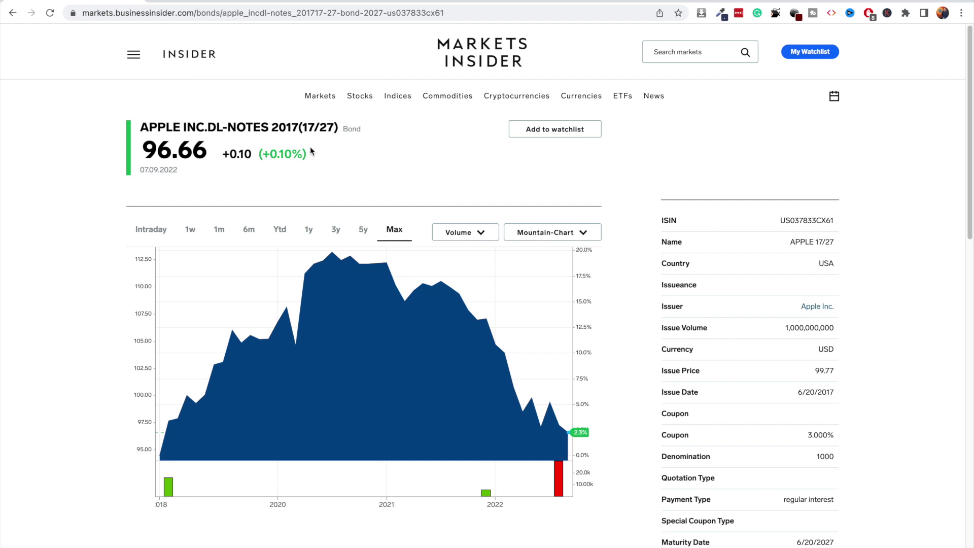
pyautogui.tripleClick(156, 124)
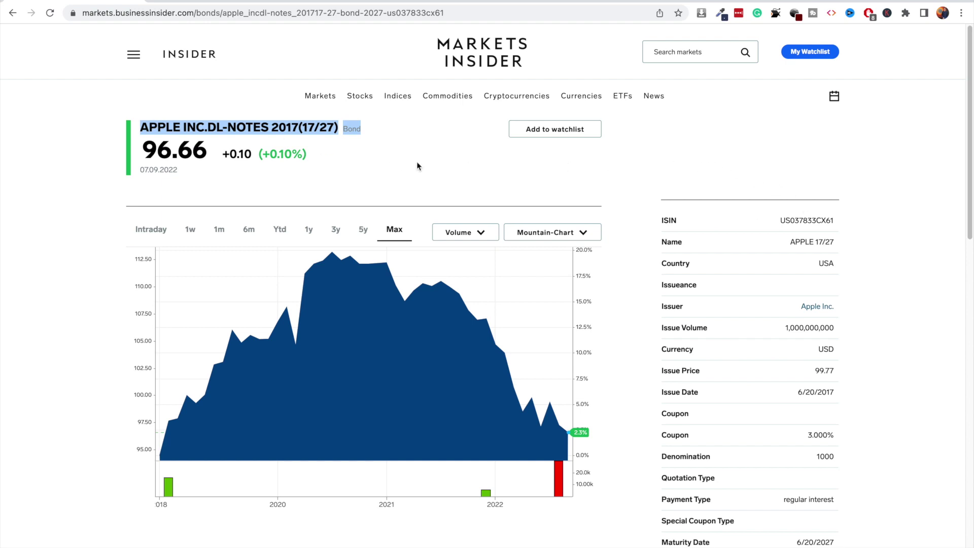
pyautogui.click(325, 160)
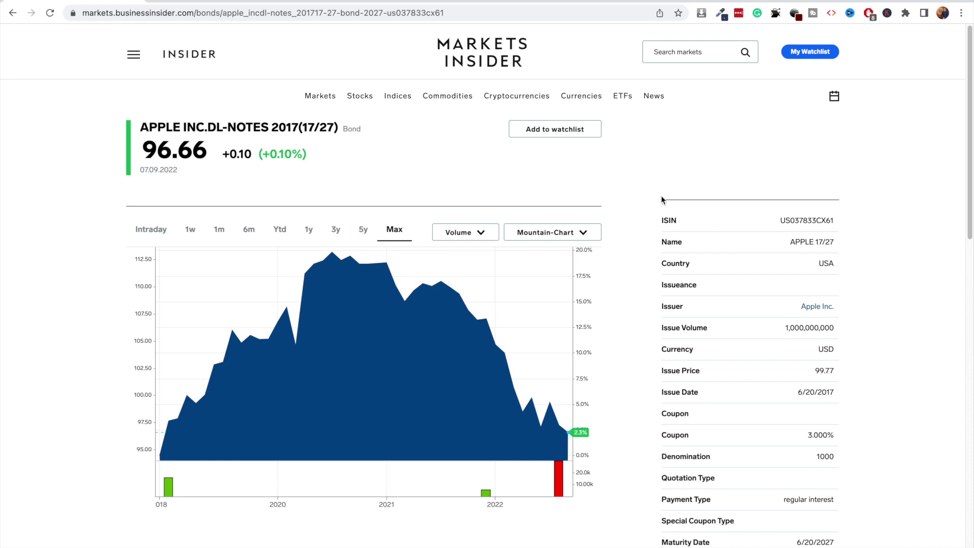
pyautogui.scroll(-3, 638, 268)
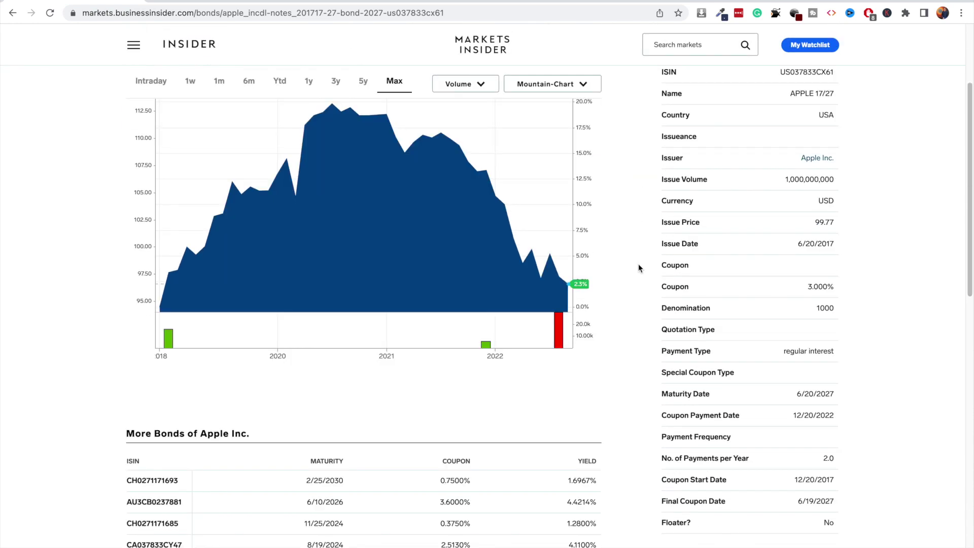
pyautogui.tripleClick(821, 284)
pyautogui.tripleClick(818, 392)
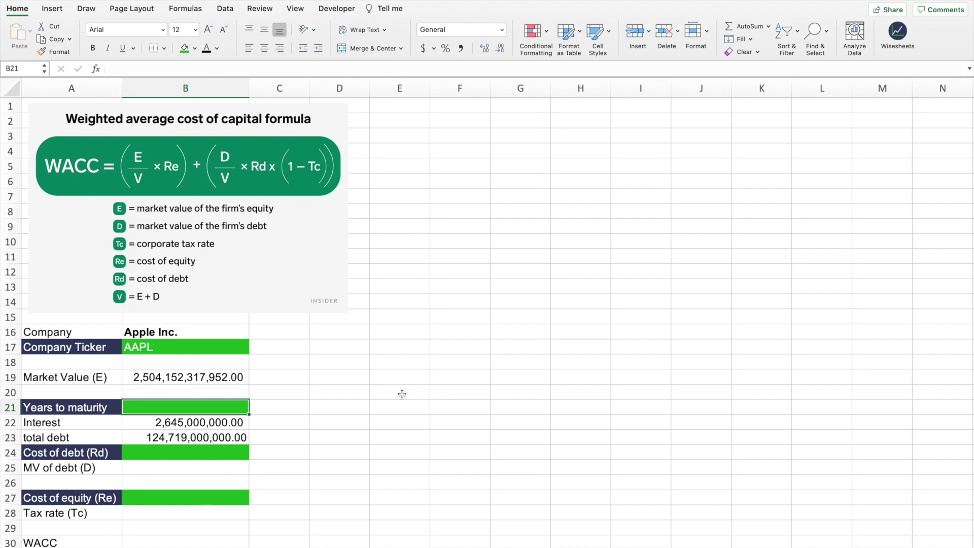
# Enter 5 years to maturity and 3.00% cost of debt, fixing the MV of debt formula to 93,541,040,762.16
pyautogui.write('5')
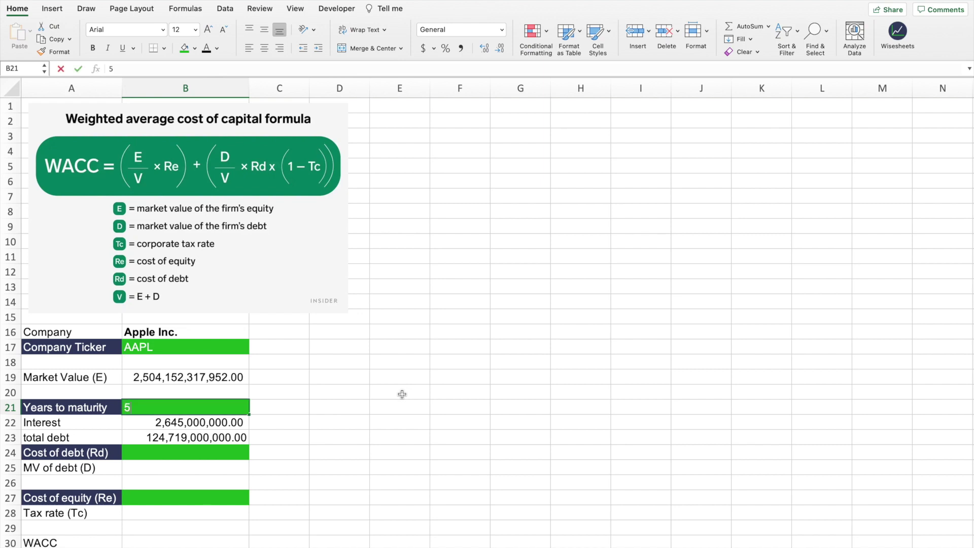
pyautogui.press('Return')
pyautogui.press('Return')
pyautogui.press('Return')
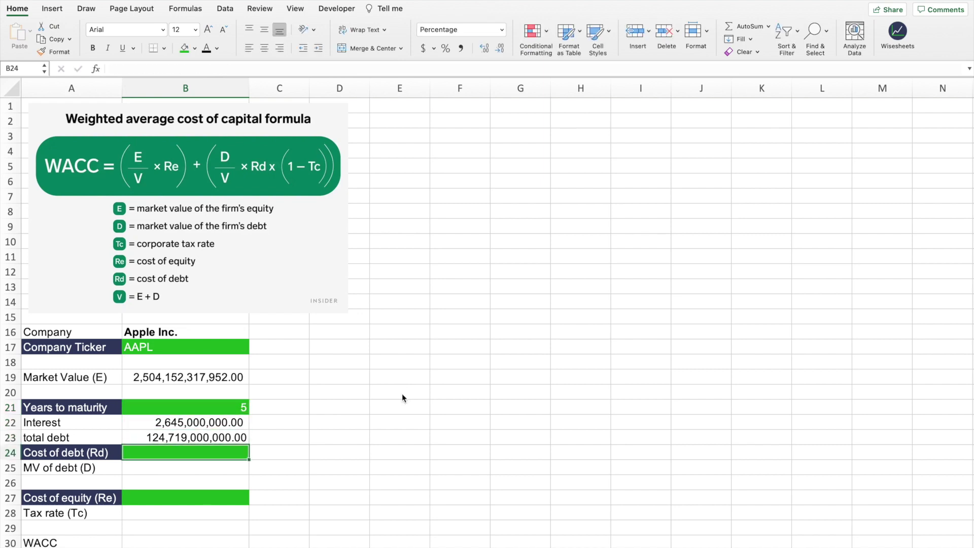
pyautogui.write('3.')
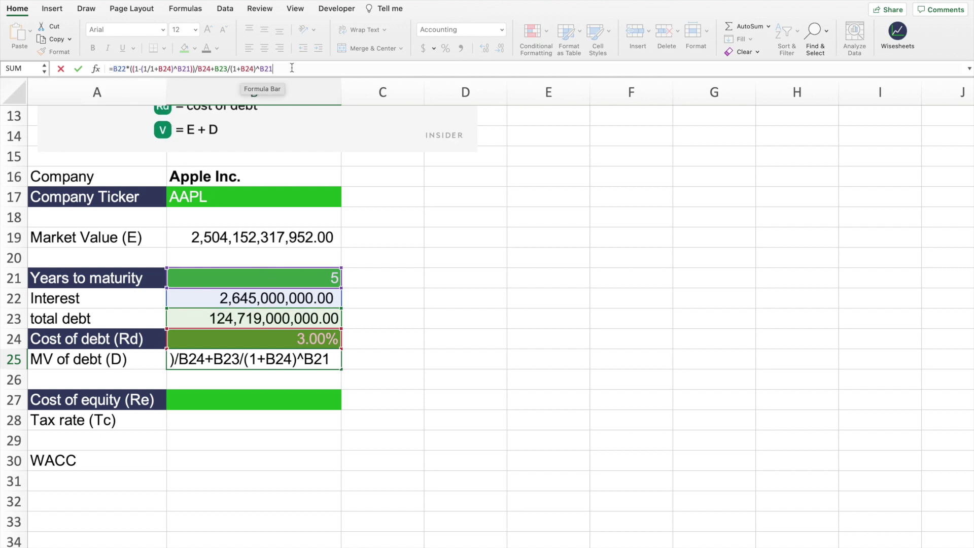
pyautogui.click(130, 68)
pyautogui.write('(')
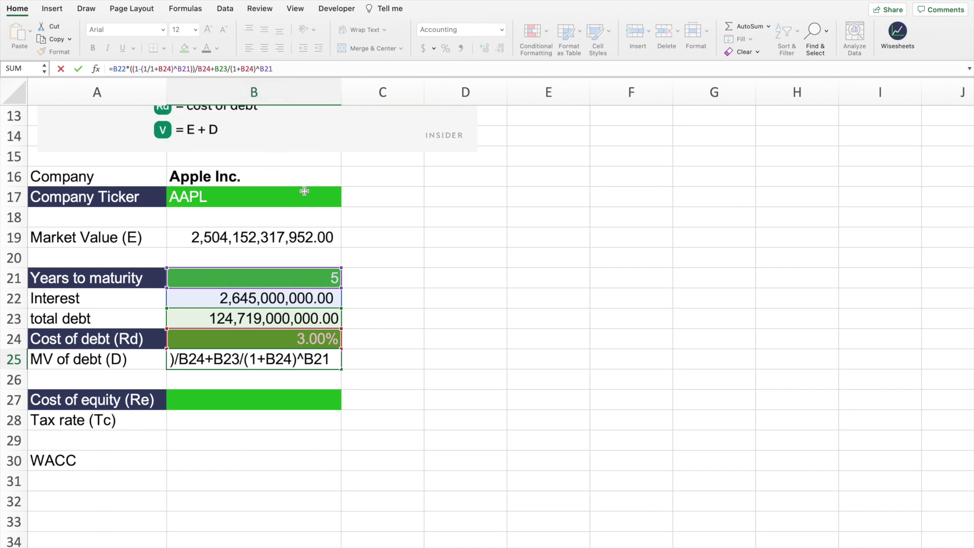
pyautogui.press('Return')
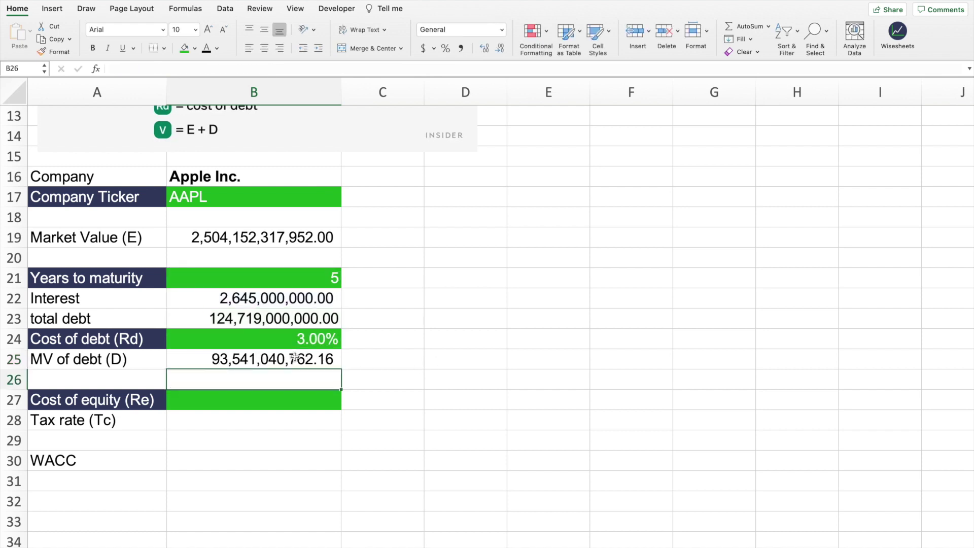
pyautogui.click(228, 359)
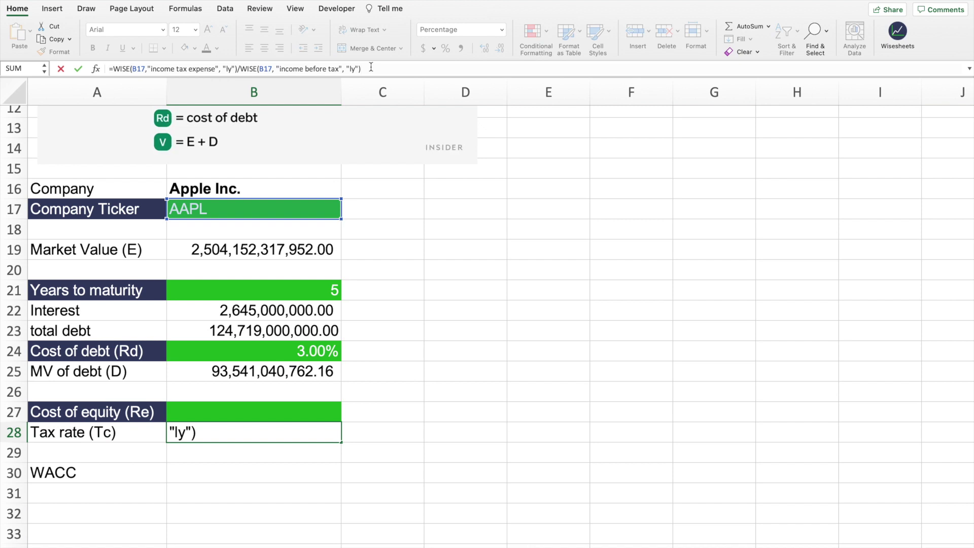
# Confirm the B28 tax rate formula of income tax expense over income before tax, giving 13.30%
pyautogui.press('Return')
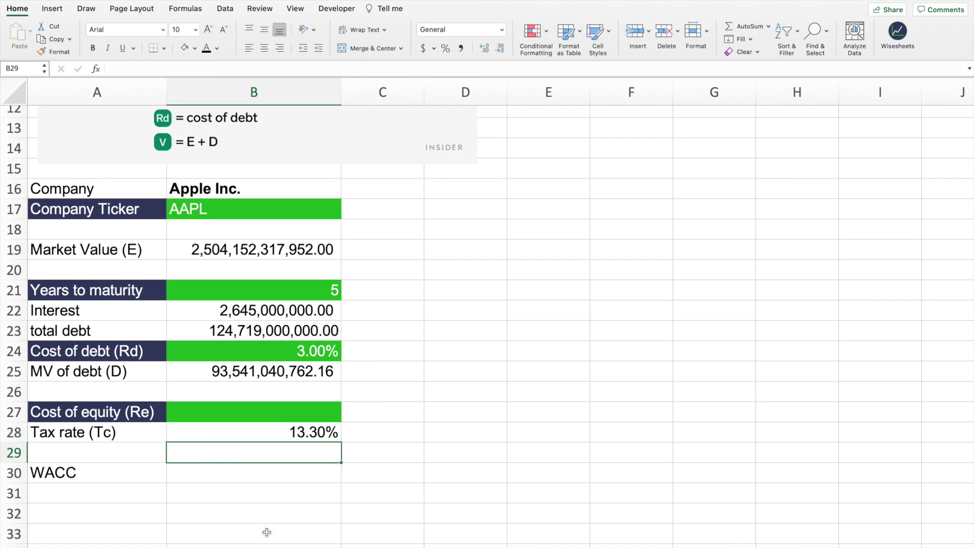
pyautogui.click(270, 435)
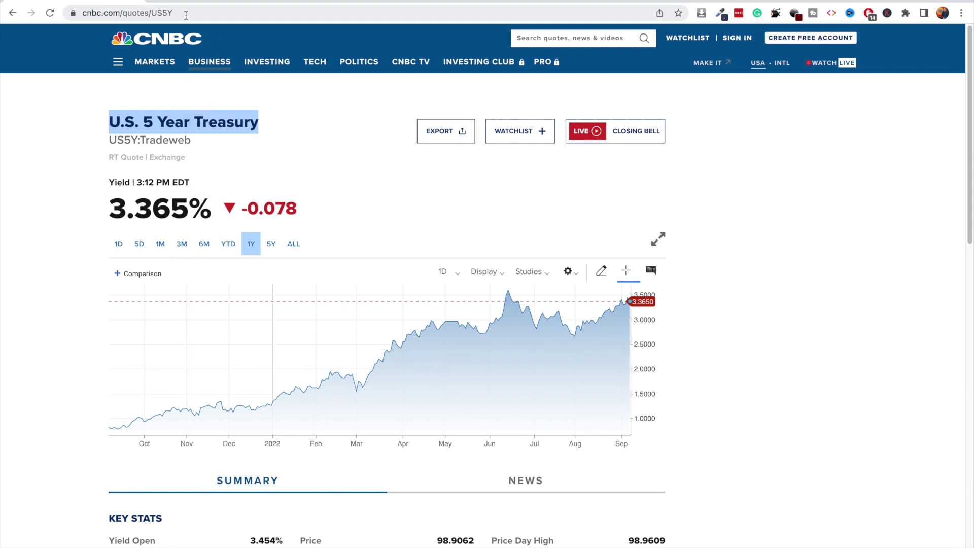
# Copy the 3.365% 5-year Treasury yield from CNBC and type it into the RF cell
pyautogui.moveTo(210, 62)
pyautogui.tripleClick(125, 207)
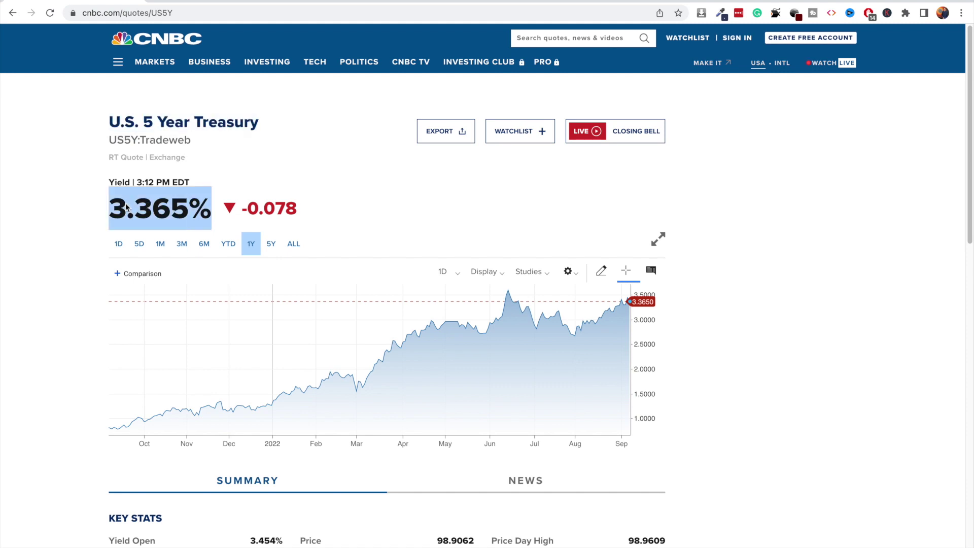
pyautogui.click(133, 210)
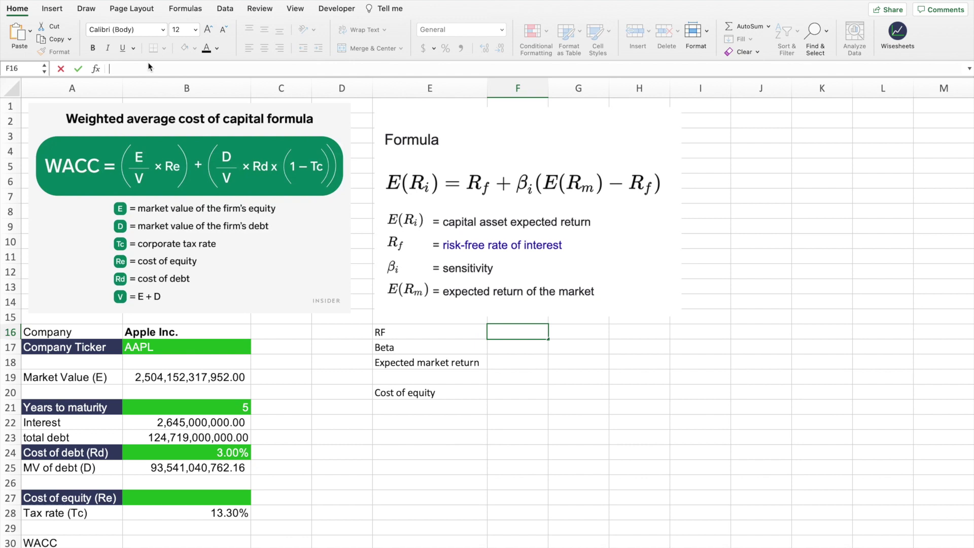
pyautogui.write('3.365%')
# Commit the 3.365% risk-free rate in F16, displayed as 3.37%, and move to Beta
pyautogui.press('Return')
pyautogui.click(462, 349)
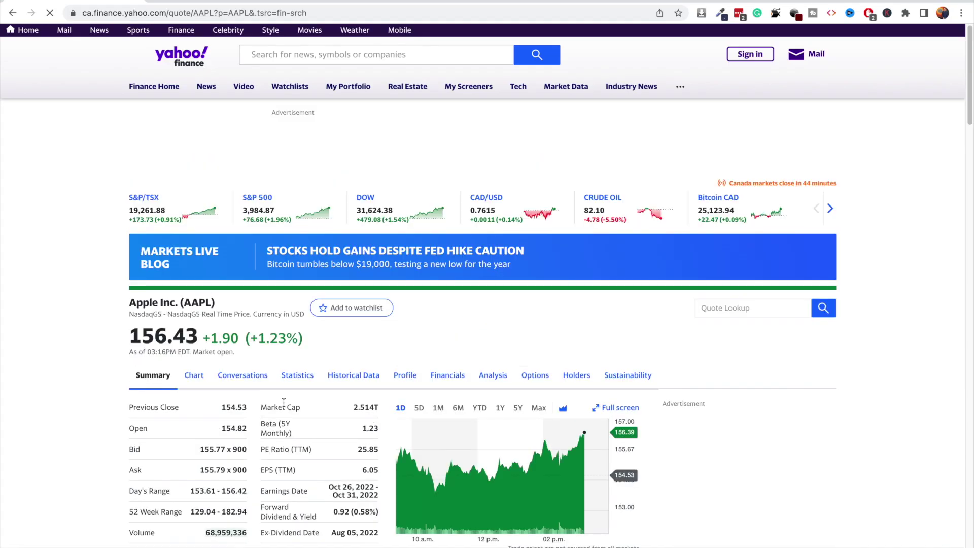
# Copy Apple's 1.23 five-year monthly beta from Yahoo Finance into the model's Beta cell
pyautogui.scroll(-2, 283, 402)
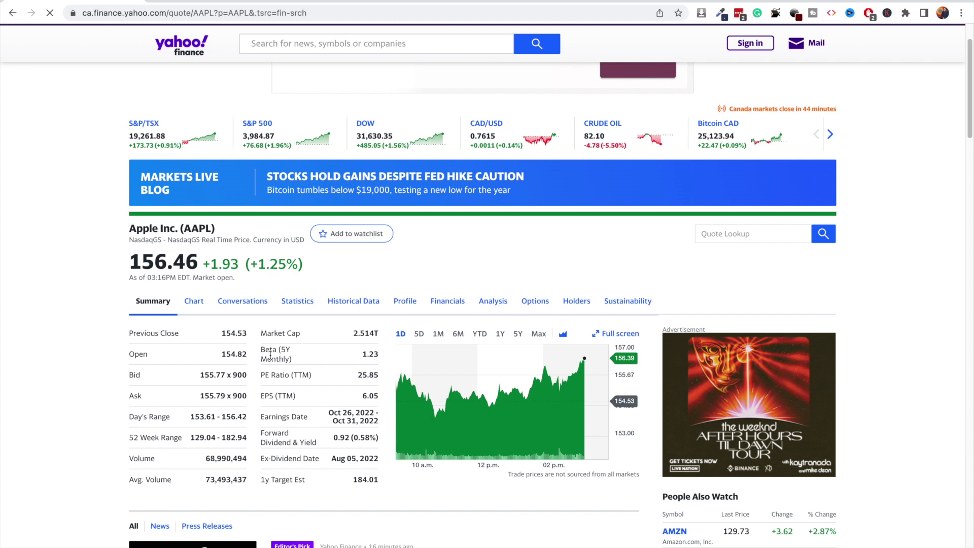
pyautogui.doubleClick(268, 356)
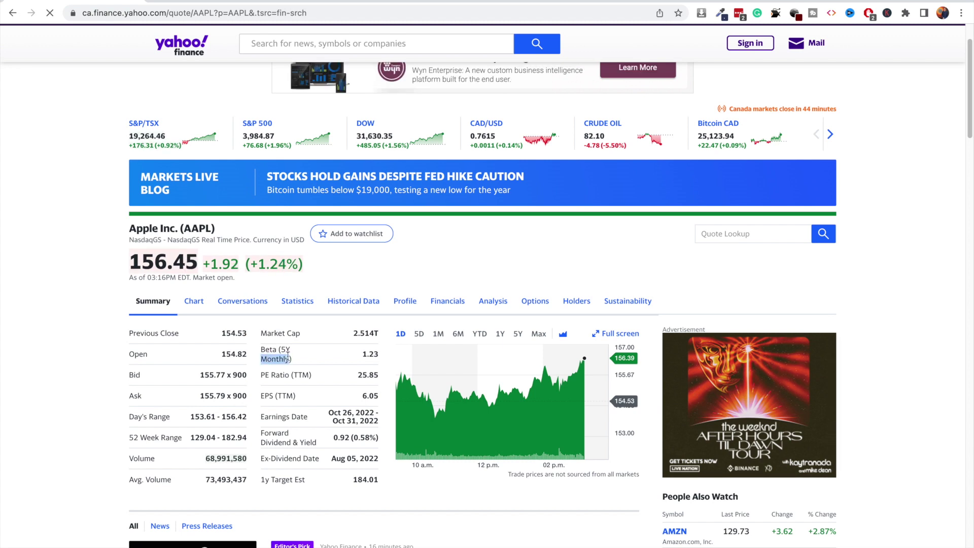
pyautogui.doubleClick(372, 354)
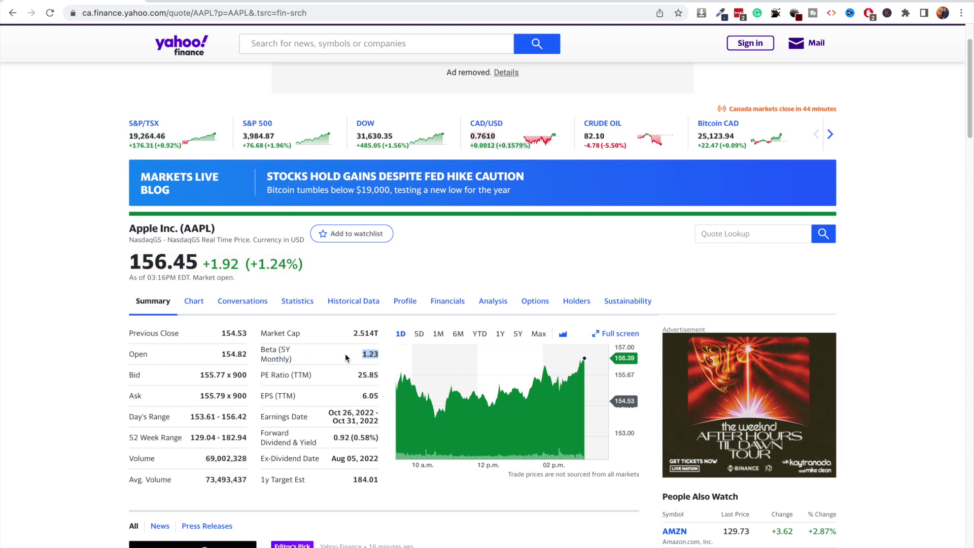
pyautogui.click(509, 347)
pyautogui.write('1')
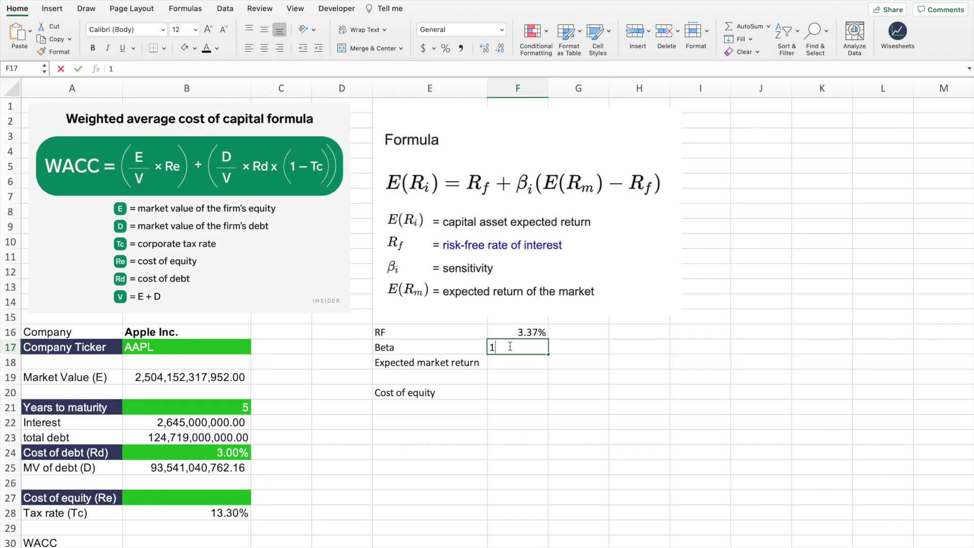
pyautogui.write('.23')
pyautogui.press('Return')
pyautogui.press('Left')
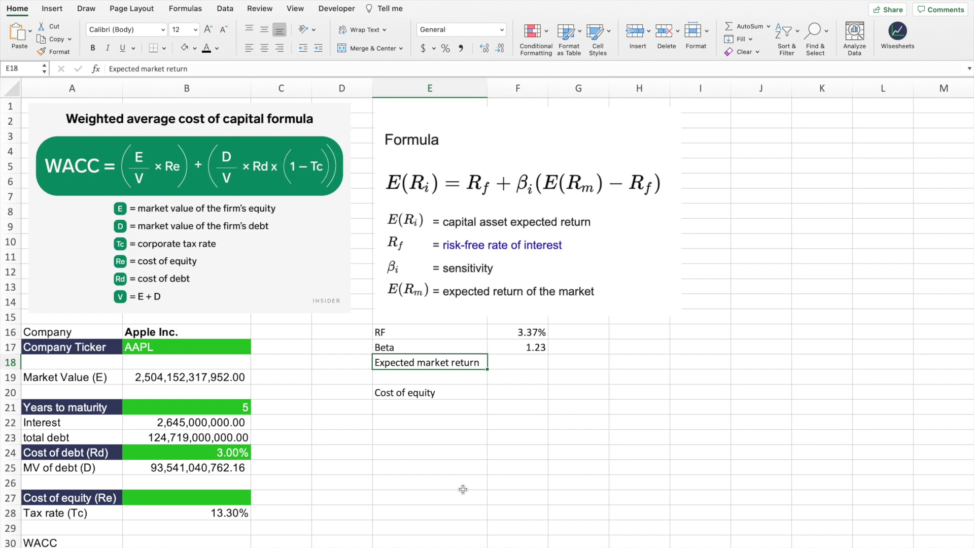
pyautogui.hotkey('ctrl', 'Right')
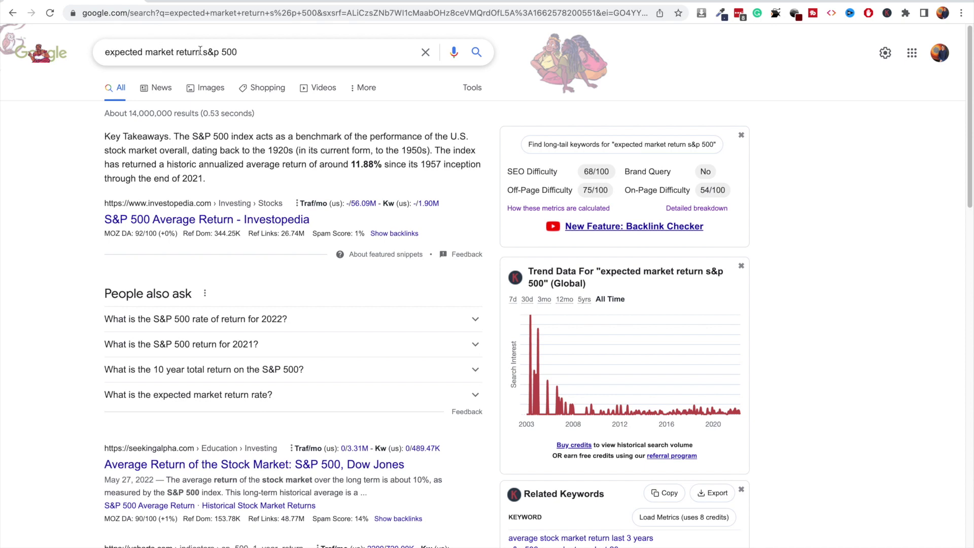
# Select the S&P 500's 11.88% historic return and return to the expected market return cell
pyautogui.doubleClick(366, 162)
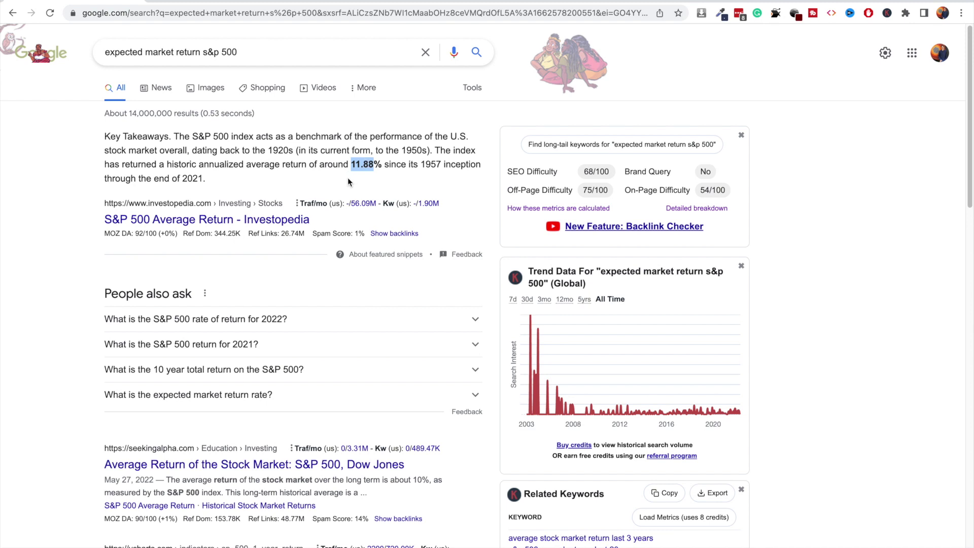
pyautogui.hotkey('ctrl', 'Left')
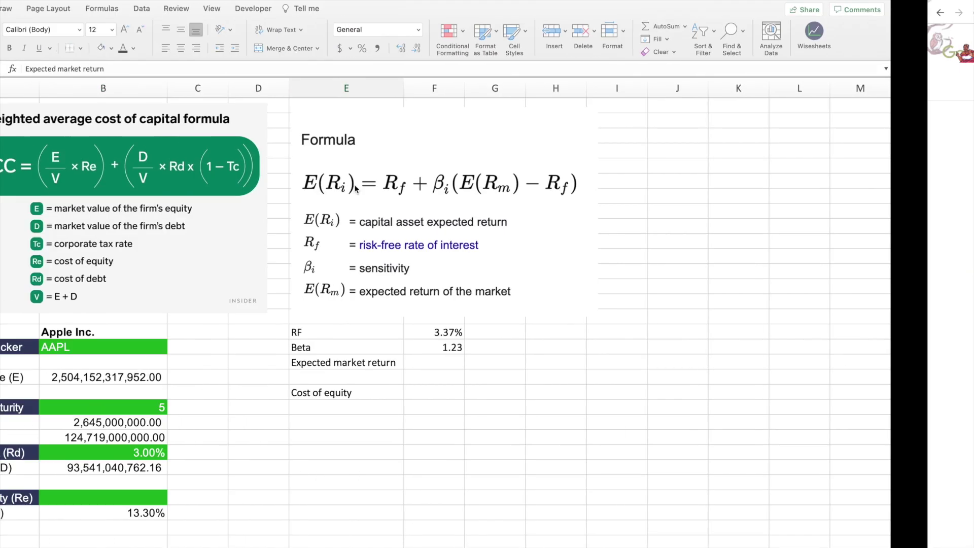
pyautogui.click(529, 362)
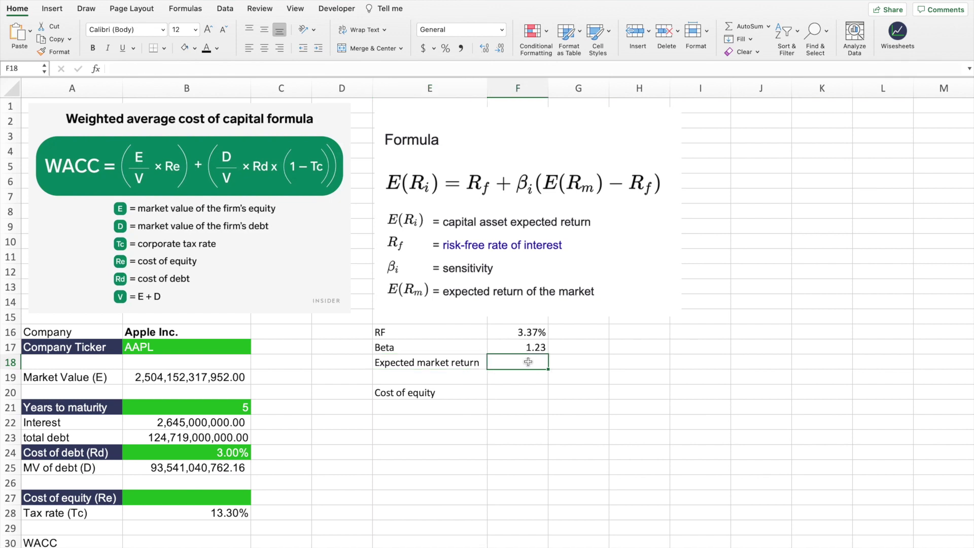
# Enter 7.5% as the expected market return and review the RF, Beta and return inputs
pyautogui.write('7.')
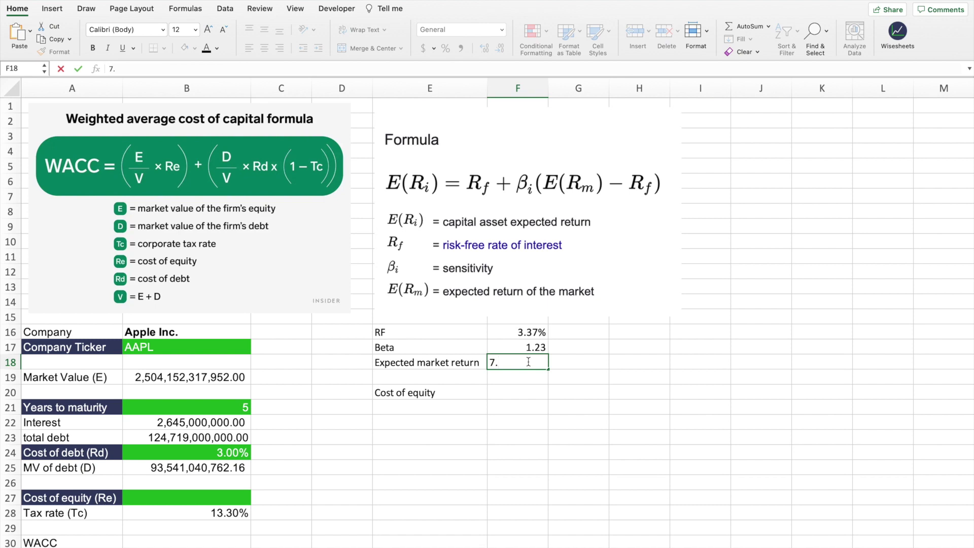
pyautogui.write('5%')
pyautogui.click(538, 391)
pyautogui.click(536, 337)
pyautogui.moveTo(537, 336); pyautogui.dragTo(536, 361)
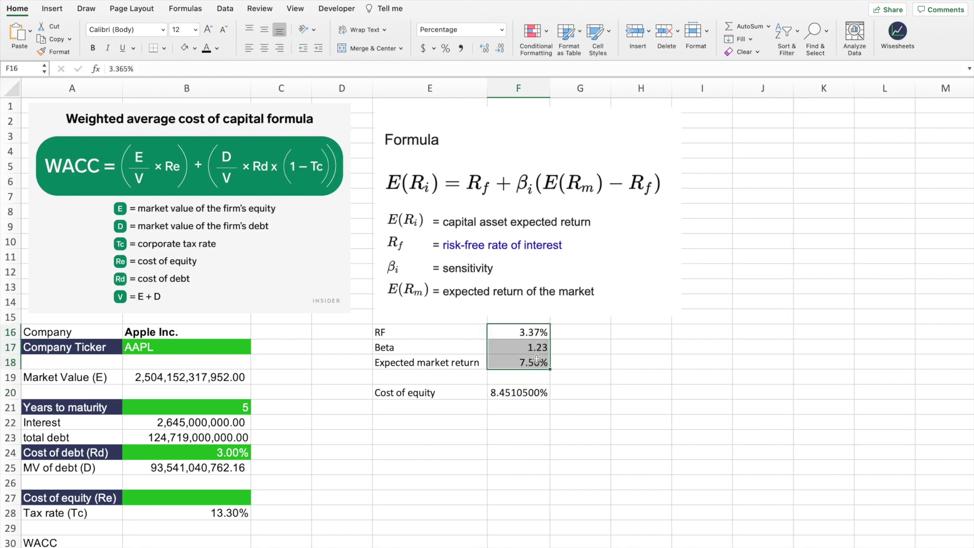
pyautogui.click(518, 395)
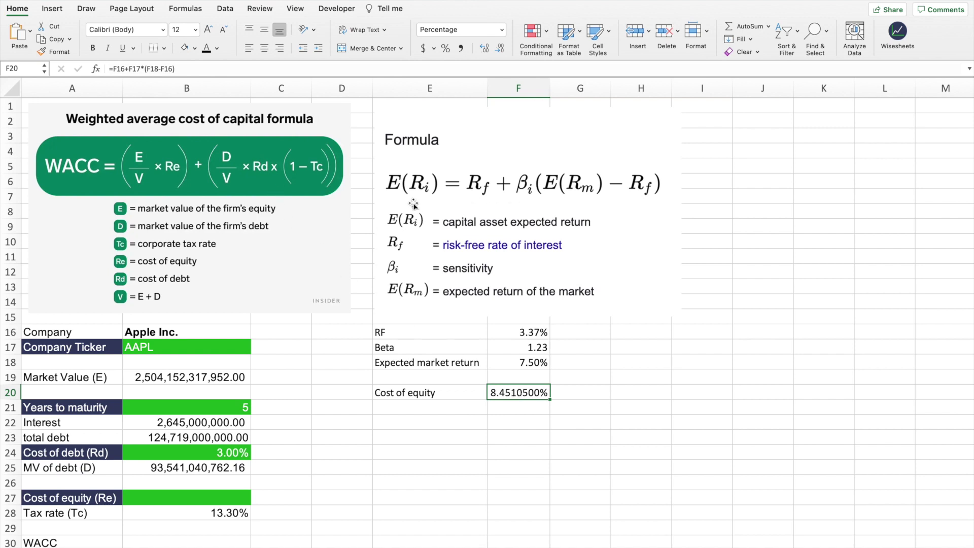
# Confirm the 8.45% cost of equity formula and paste it into Cost of equity (Re)
pyautogui.click(182, 70)
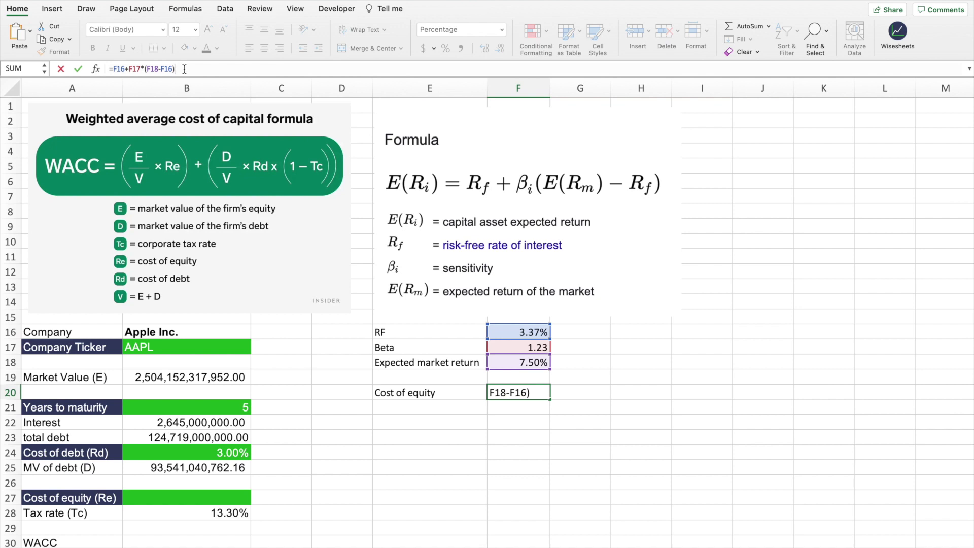
pyautogui.press('Return')
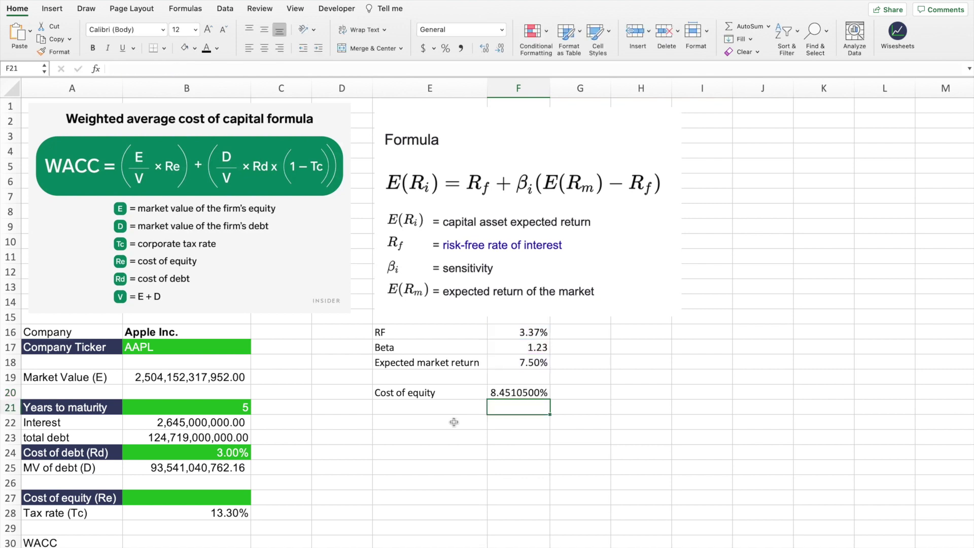
pyautogui.click(510, 392)
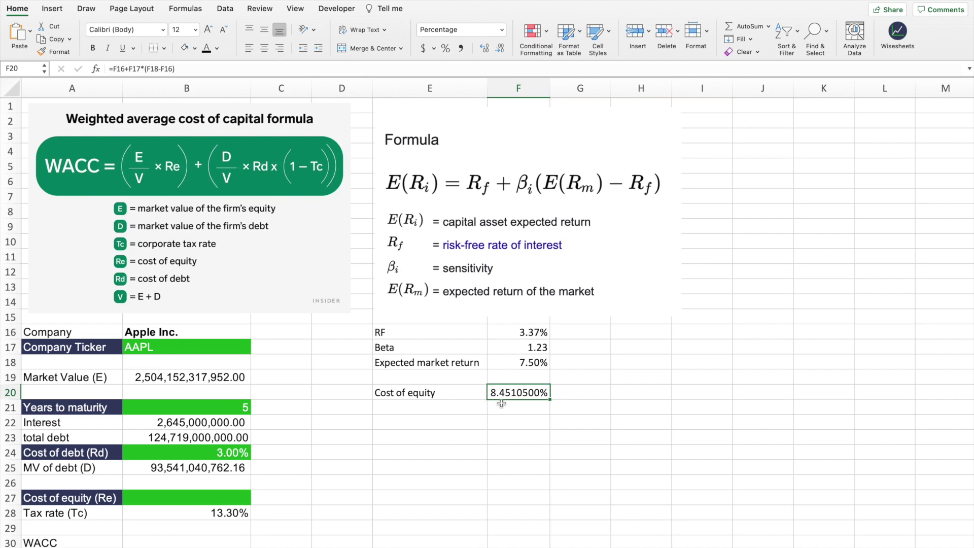
pyautogui.click(202, 496)
pyautogui.write('8.45%')
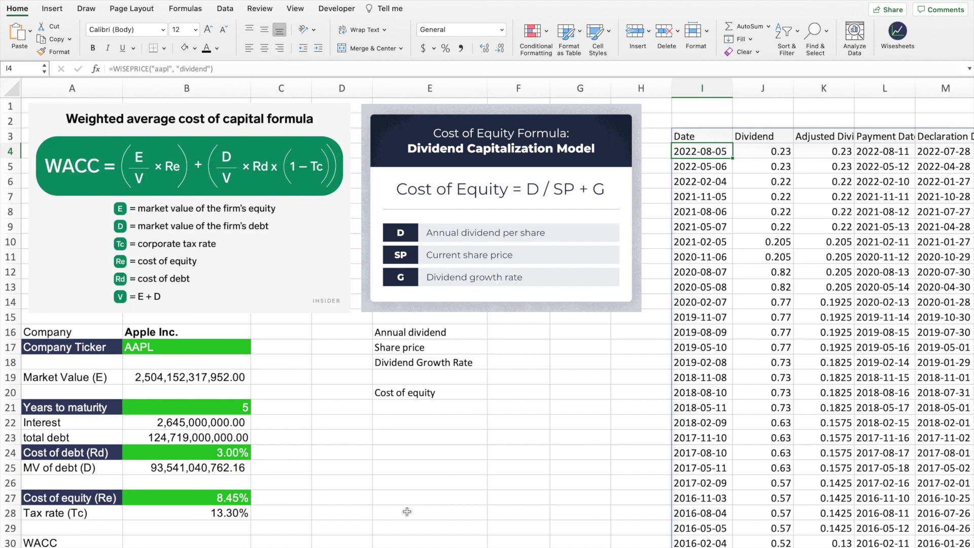
# Review Apple's dividend history table, then start an =SUM( formula in the Annual dividend cell
pyautogui.hscroll(5, 488, 304)
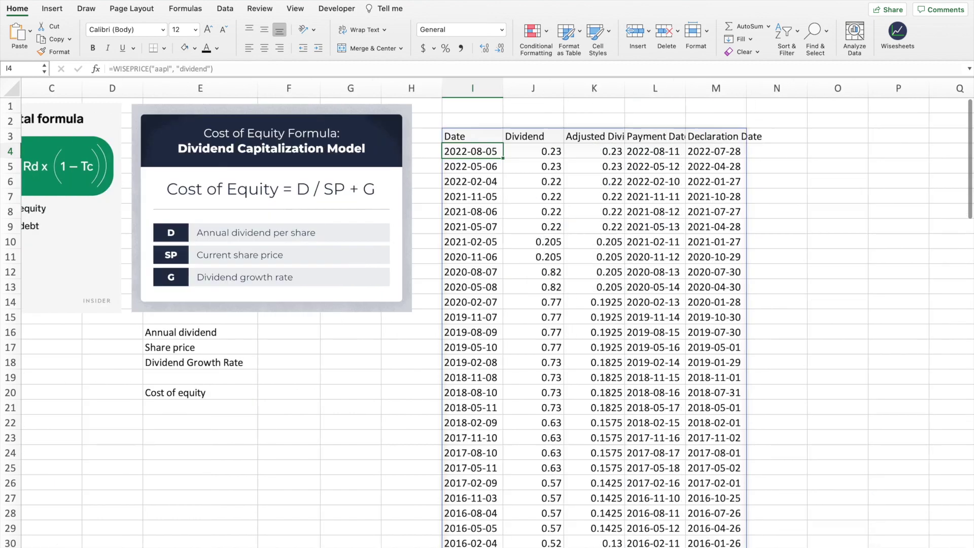
pyautogui.click(479, 135)
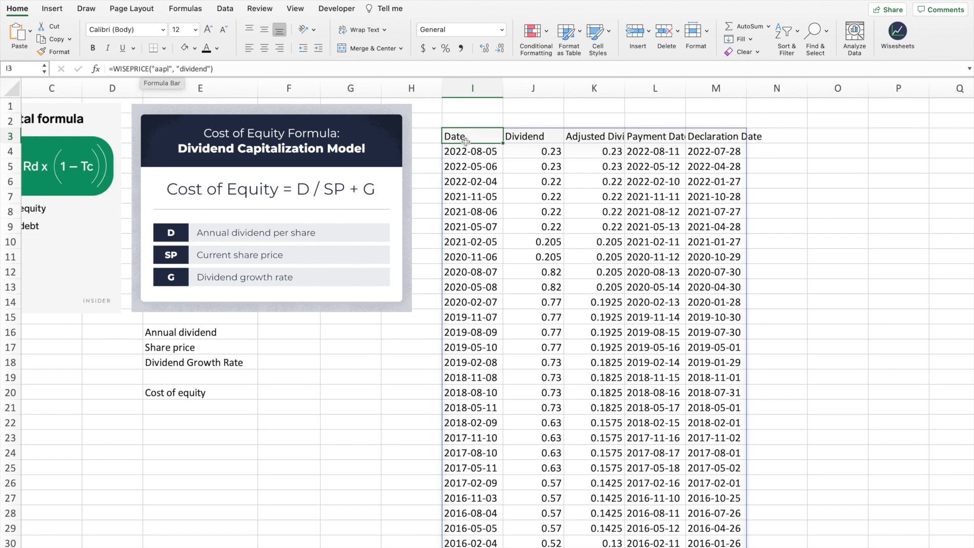
pyautogui.scroll(-5, 546, 203)
pyautogui.scroll(-15, 546, 203)
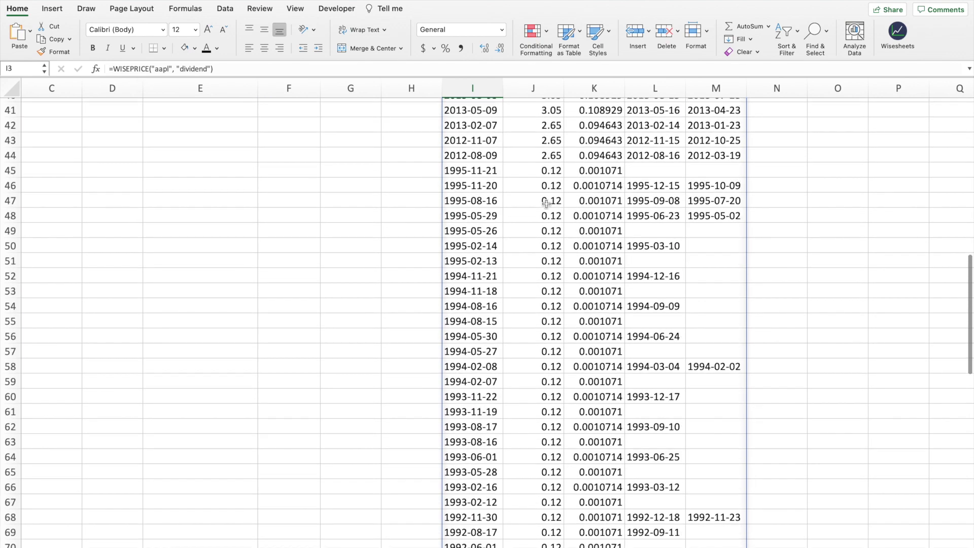
pyautogui.scroll(12, 546, 203)
pyautogui.scroll(8, 546, 204)
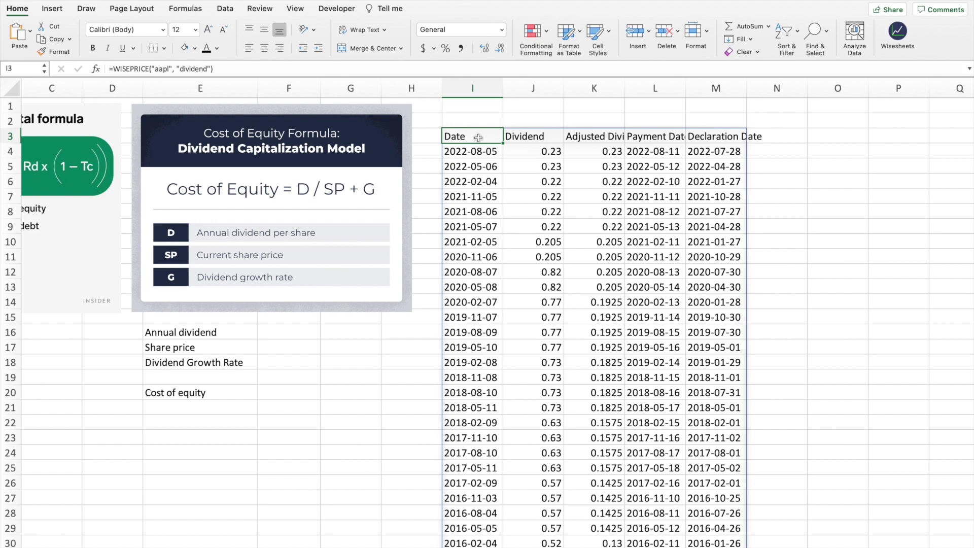
pyautogui.click(289, 332)
pyautogui.write('=SUM(')
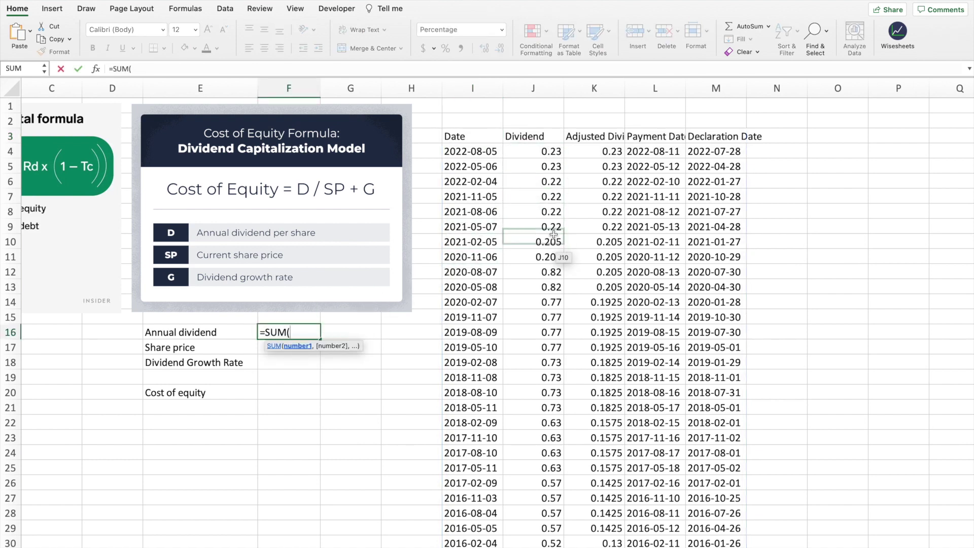
# Sum the recent dividends J4:J8 as the annual dividend, formatted to show 1.12
pyautogui.click(555, 152)
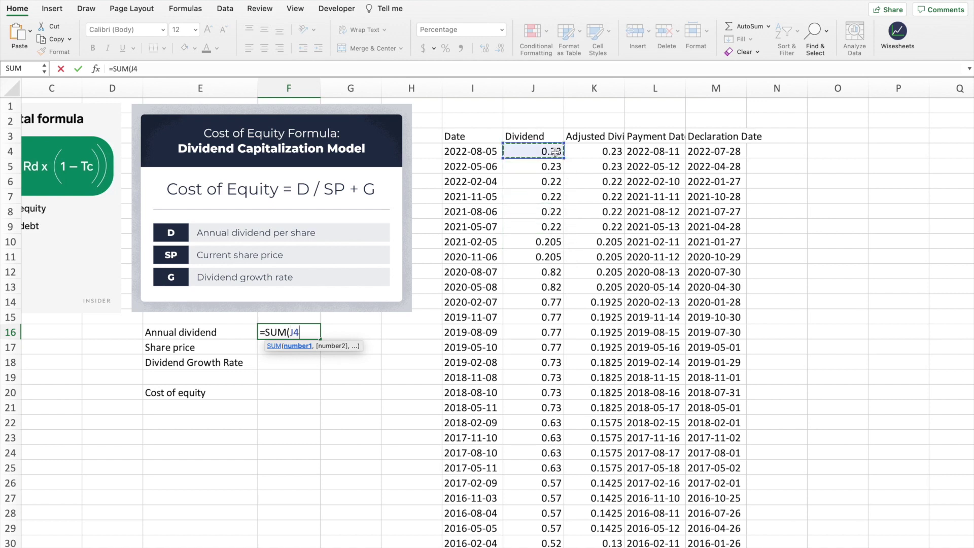
pyautogui.moveTo(556, 151); pyautogui.dragTo(551, 201)
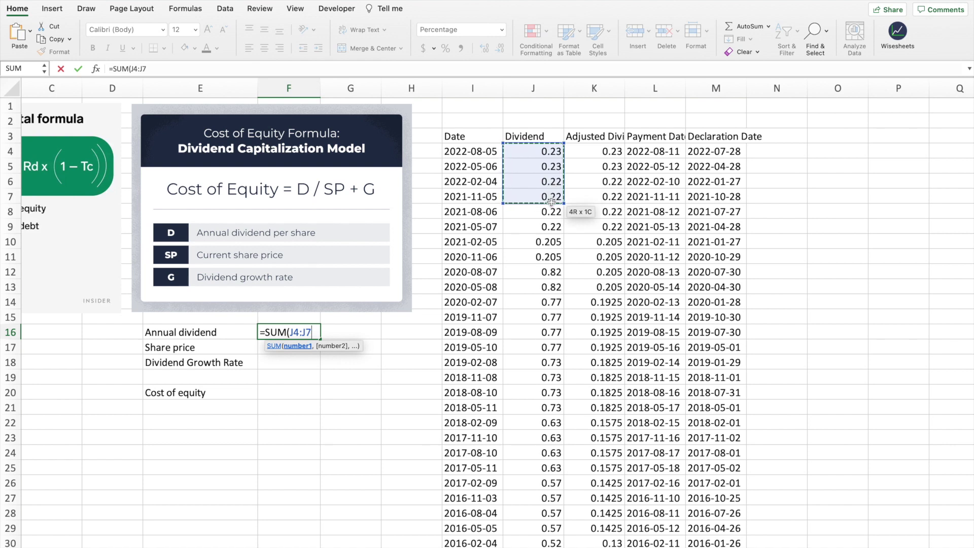
pyautogui.moveTo(552, 202); pyautogui.dragTo(544, 214)
pyautogui.press('Return')
pyautogui.click(464, 50)
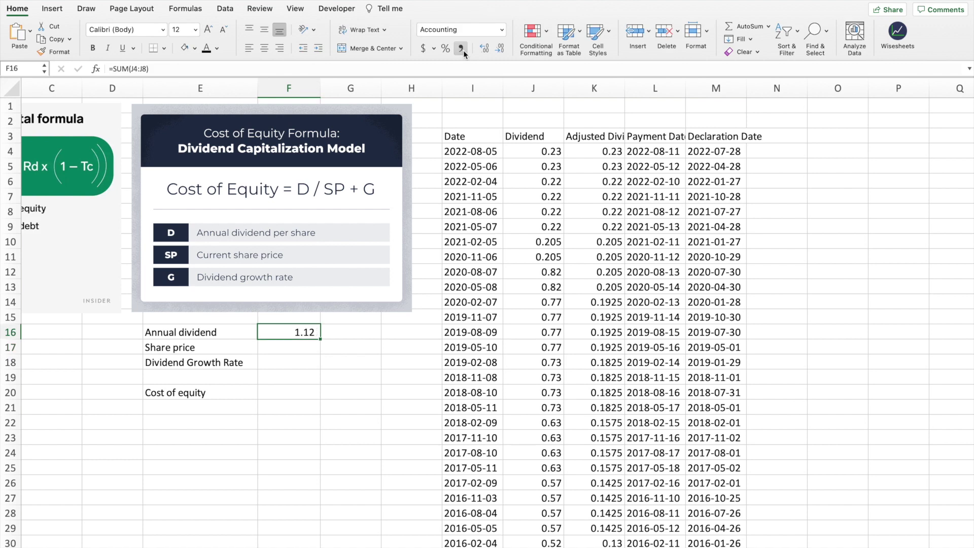
# Enter =WISEPRICE("aapl", "price") in the Share price cell to get 156.4107
pyautogui.click(307, 346)
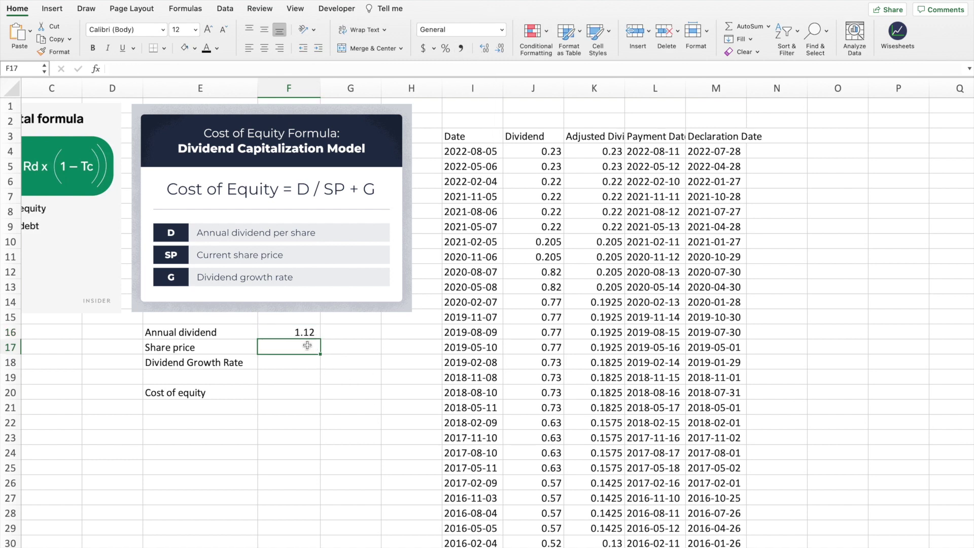
pyautogui.write('=WISE(')
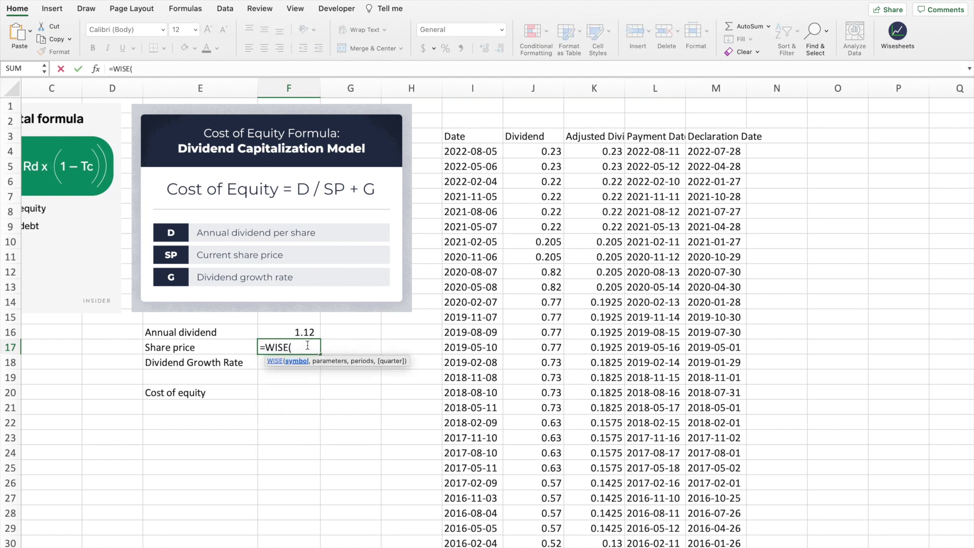
pyautogui.press('BackSpace')
pyautogui.doubleClick(316, 382)
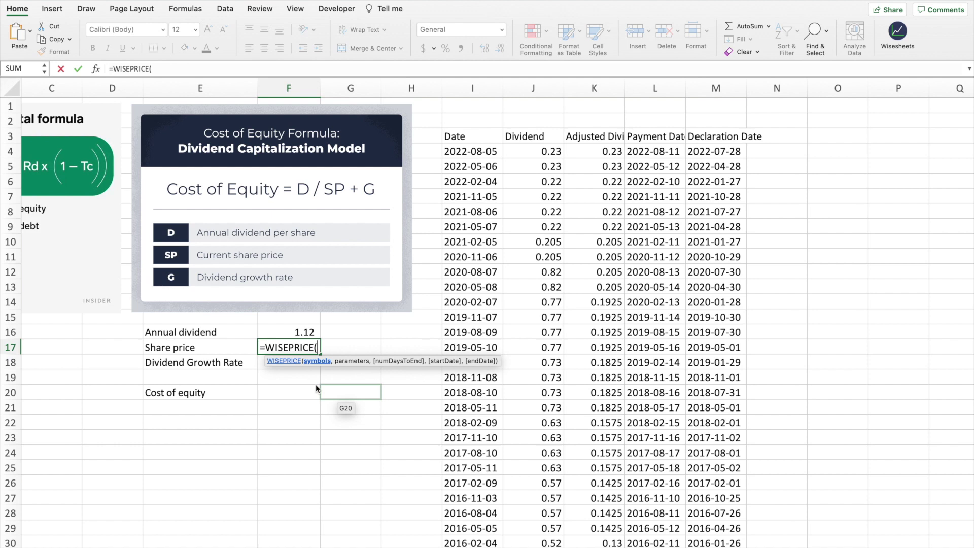
pyautogui.write('"')
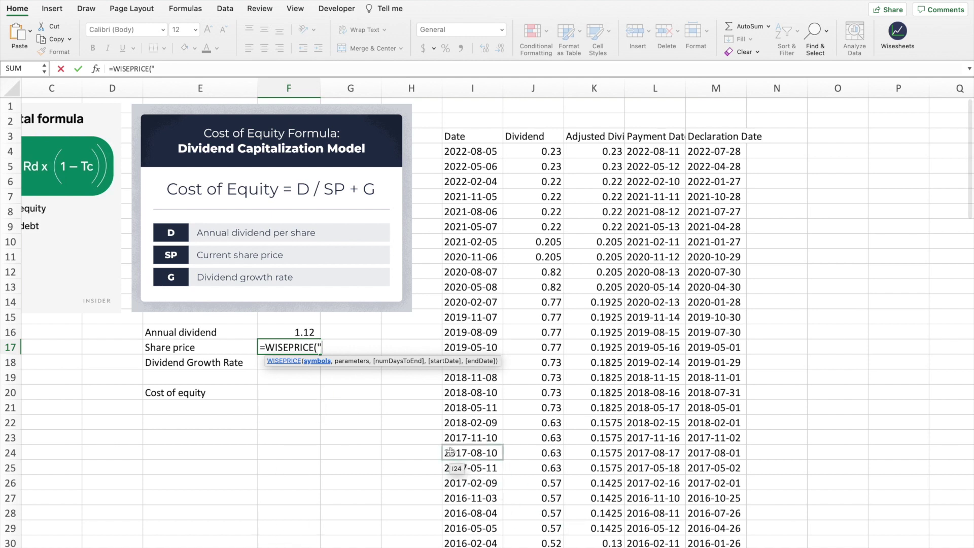
pyautogui.write('aapl"')
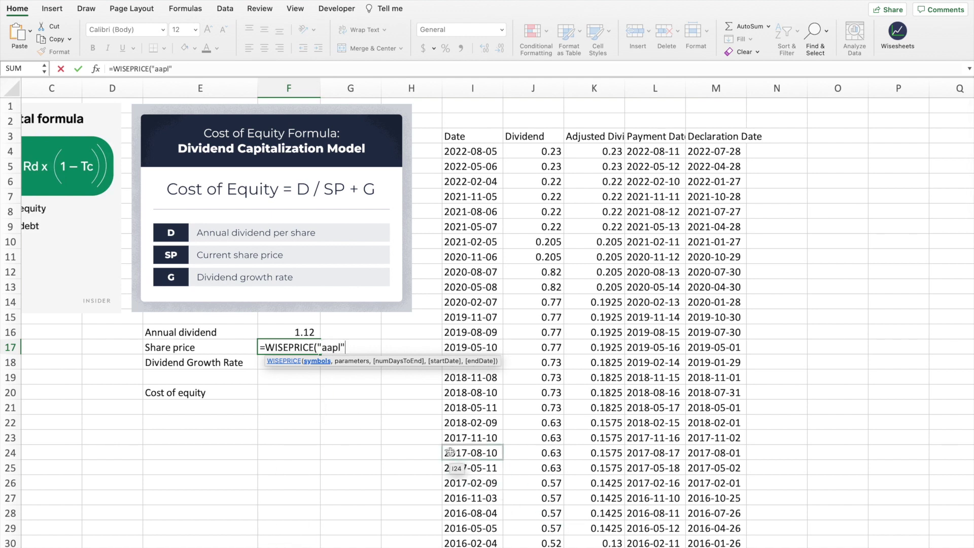
pyautogui.write(', "price')
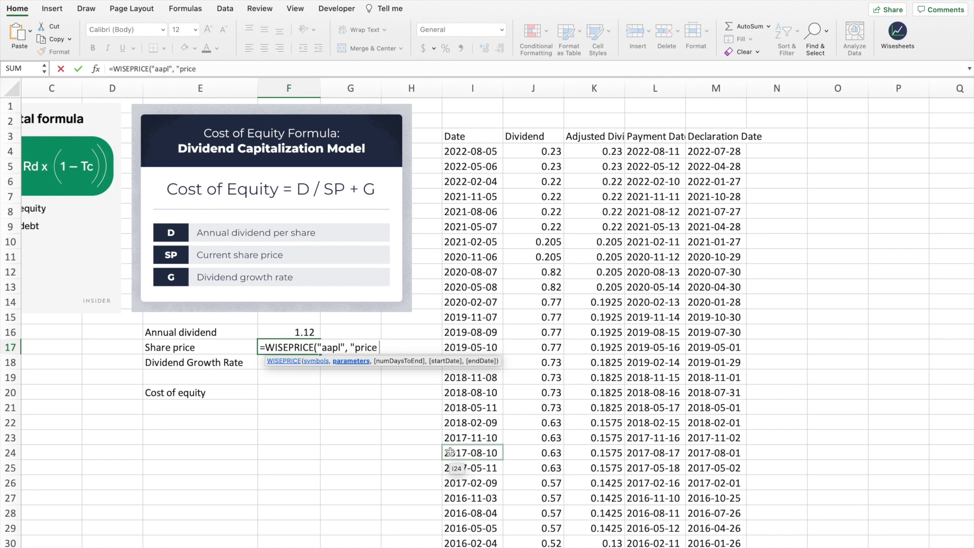
pyautogui.write('")')
pyautogui.press('Return')
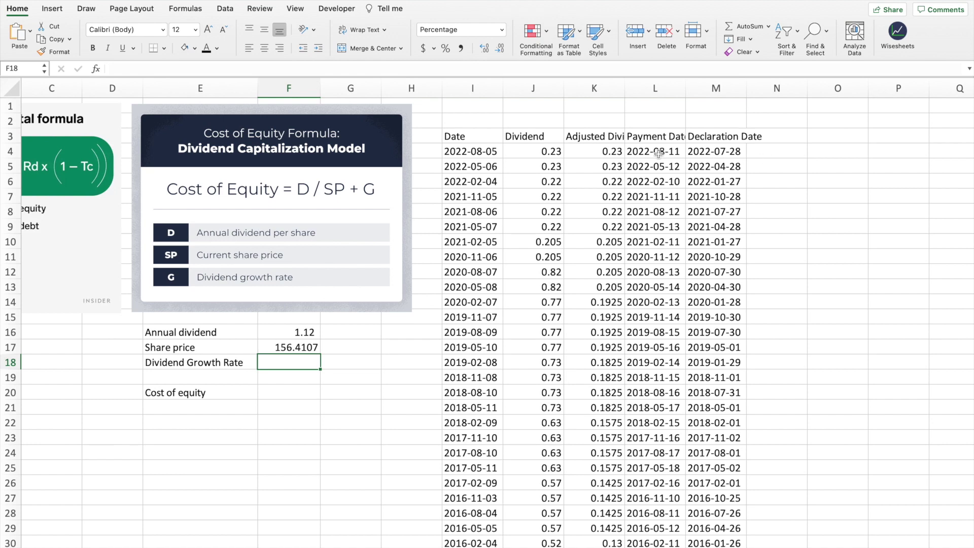
# Review dividends J4:J14, then enter 4 as the Dividend Growth Rate
pyautogui.moveTo(553, 153); pyautogui.dragTo(546, 300)
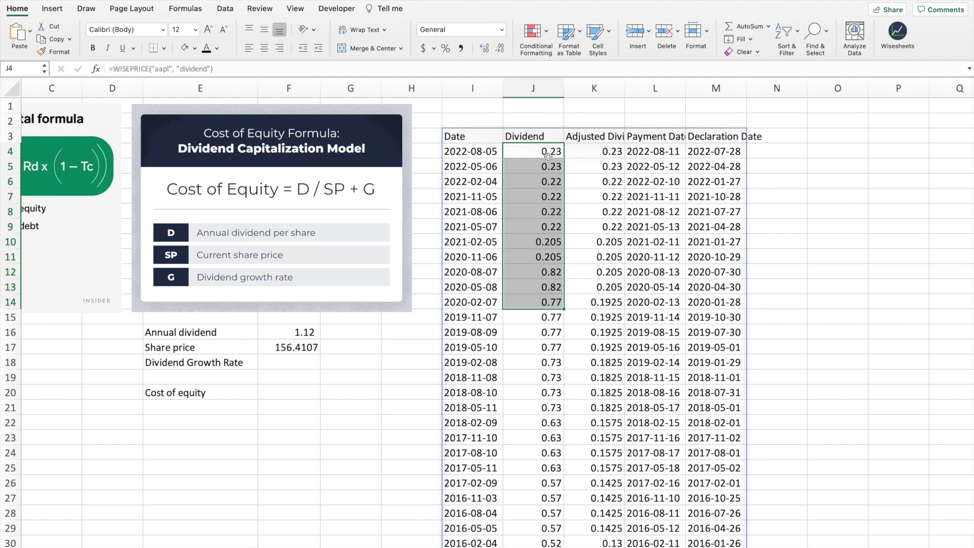
pyautogui.click(287, 362)
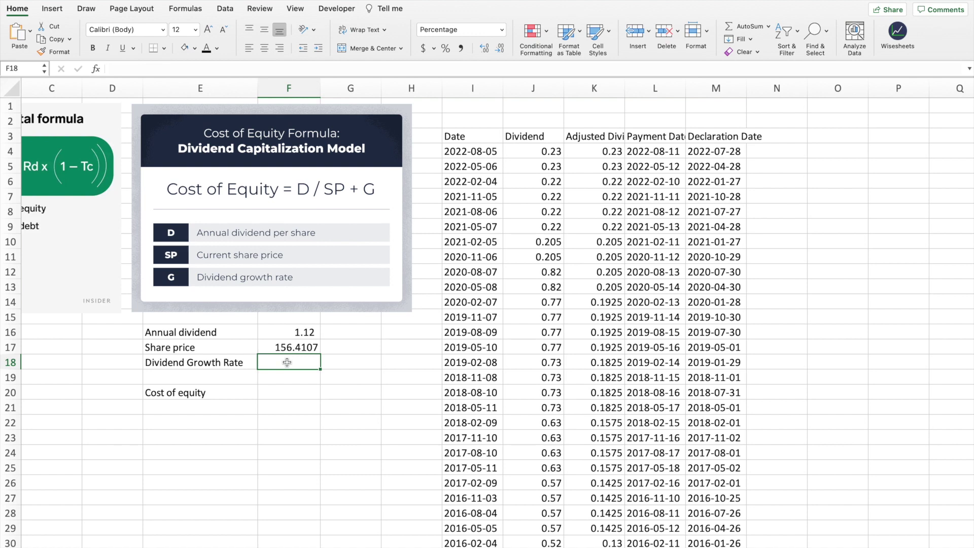
pyautogui.write('4')
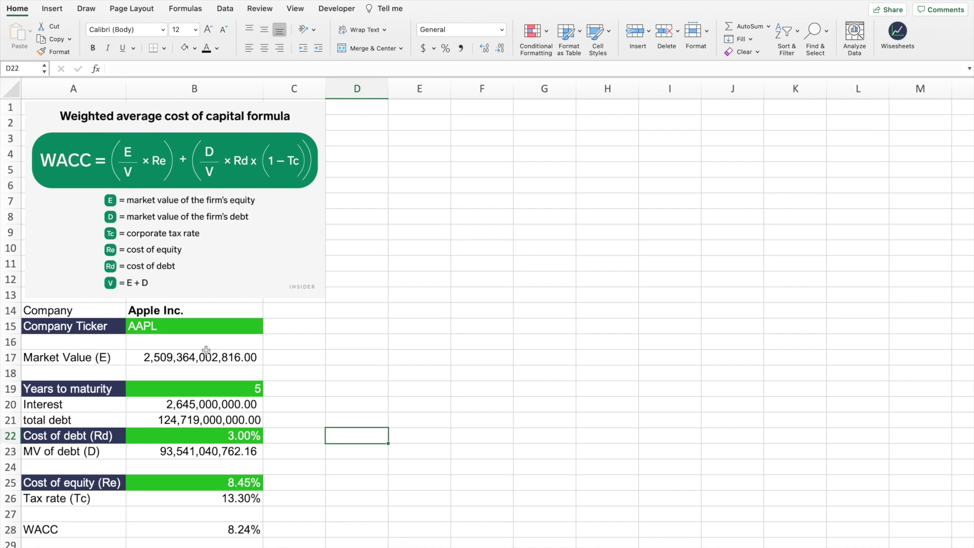
pyautogui.moveTo(208, 357); pyautogui.dragTo(207, 496)
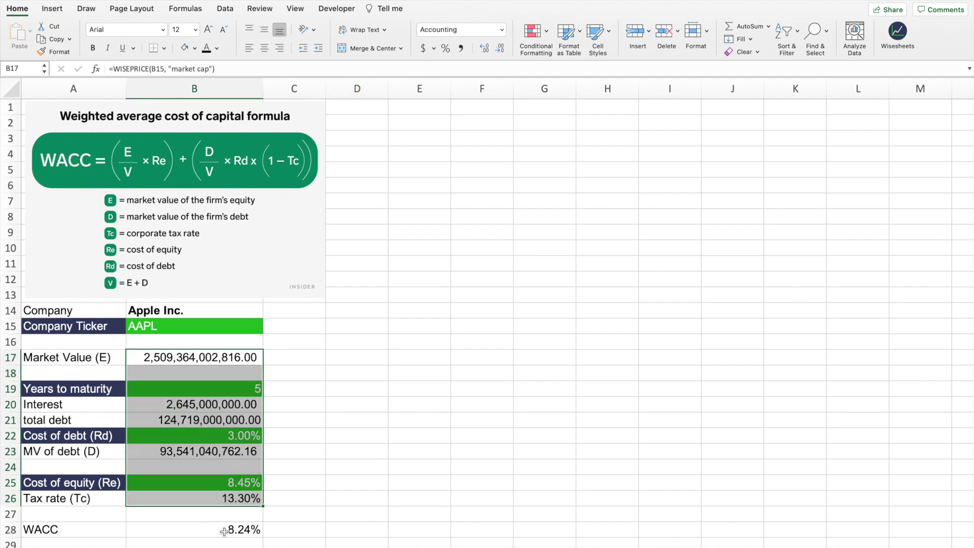
pyautogui.click(224, 531)
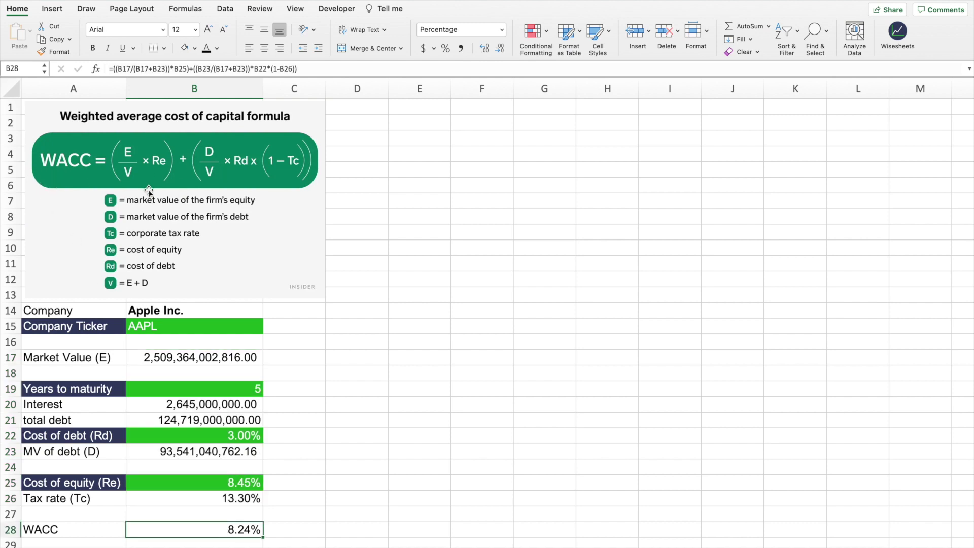
pyautogui.click(310, 69)
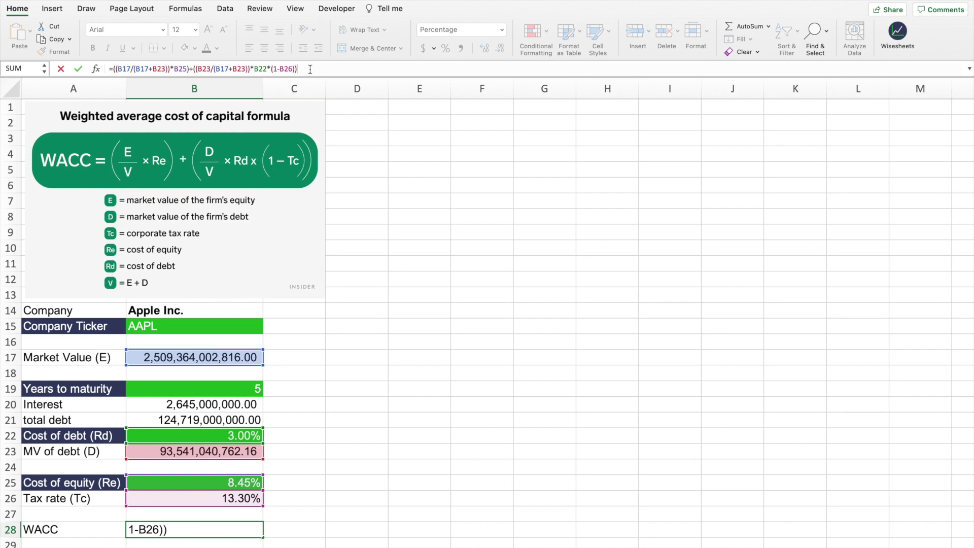
pyautogui.press('Return')
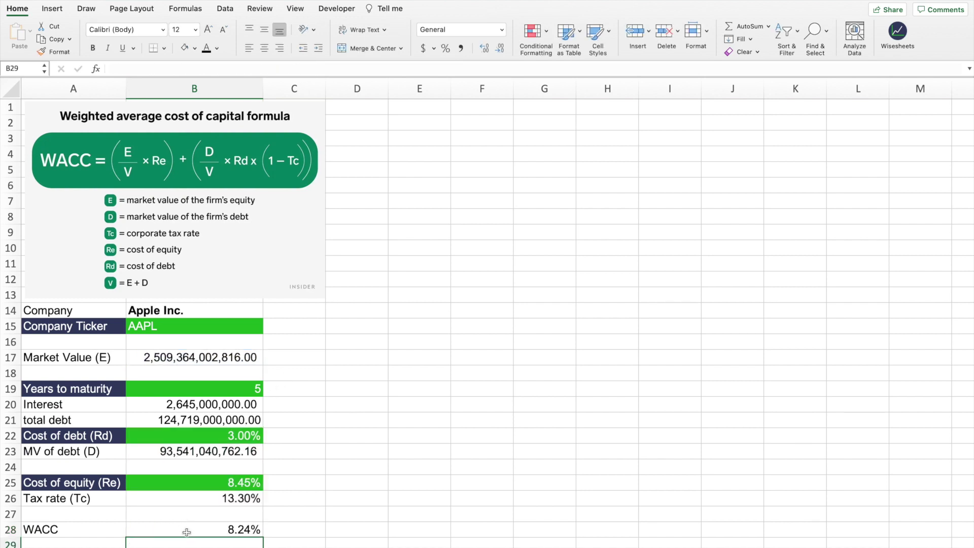
pyautogui.click(186, 531)
pyautogui.scroll(-5, 188, 532)
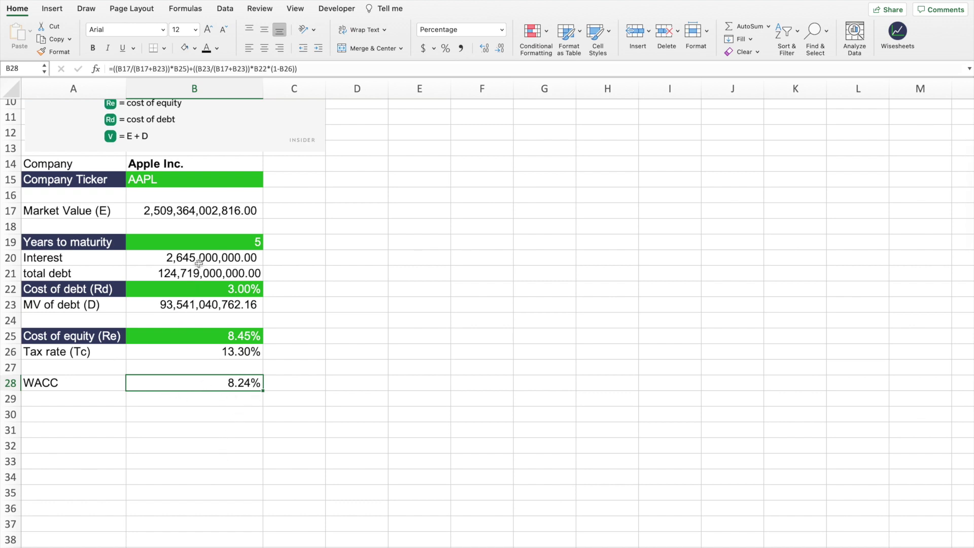
# Replace the AAPL company ticker with MSFT
pyautogui.click(165, 183)
pyautogui.press('Delete')
pyautogui.write('MSFT')
pyautogui.press('Return')
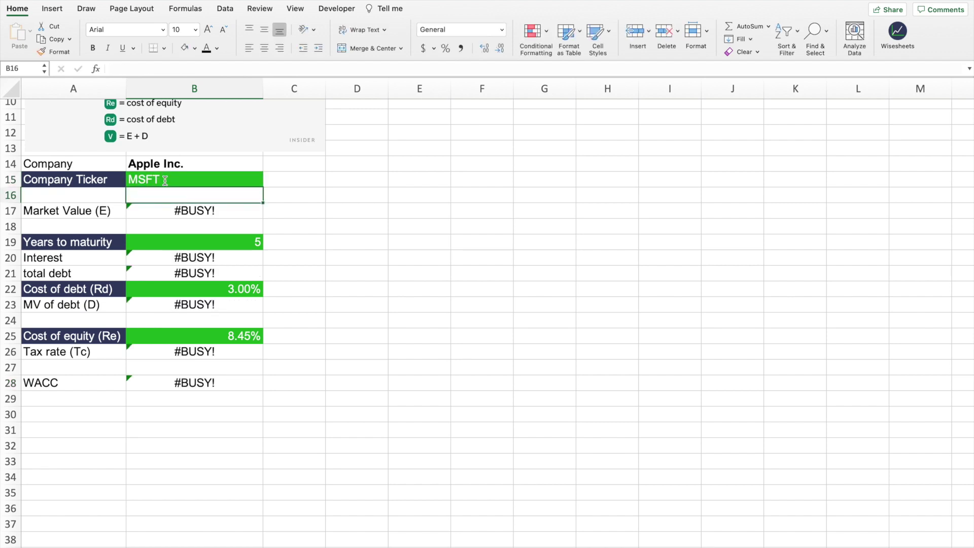
# Check the recalculated Years to maturity, Cost of equity and WACC values
pyautogui.click(291, 224)
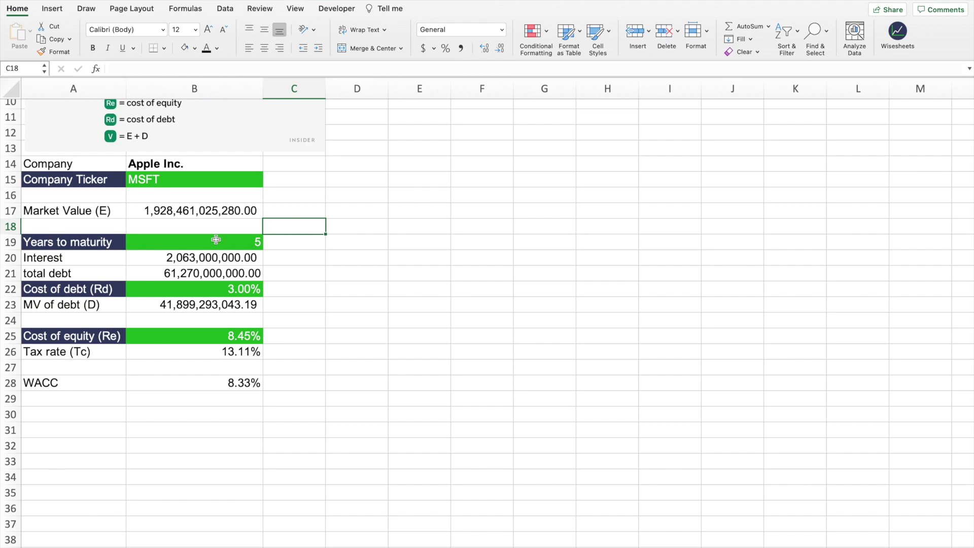
pyautogui.click(216, 240)
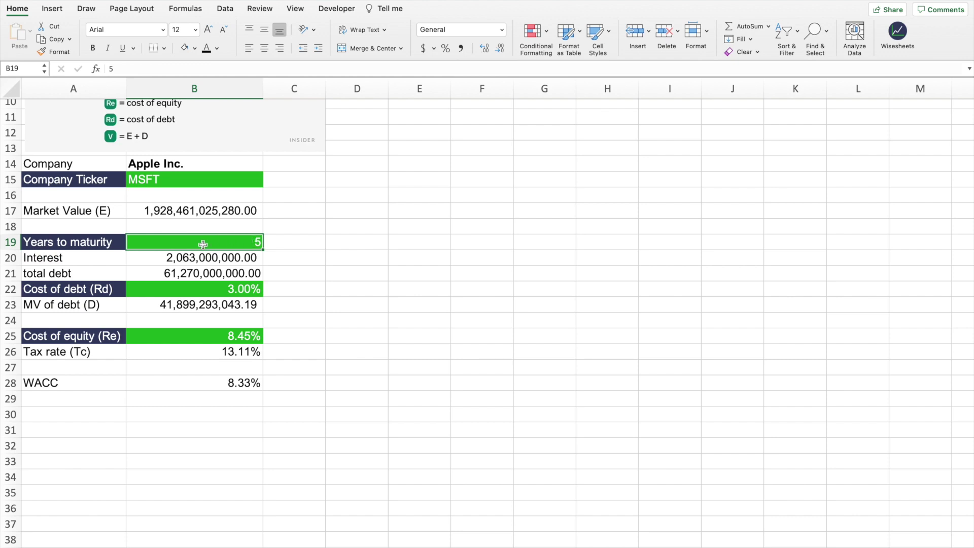
pyautogui.click(213, 336)
pyautogui.click(224, 382)
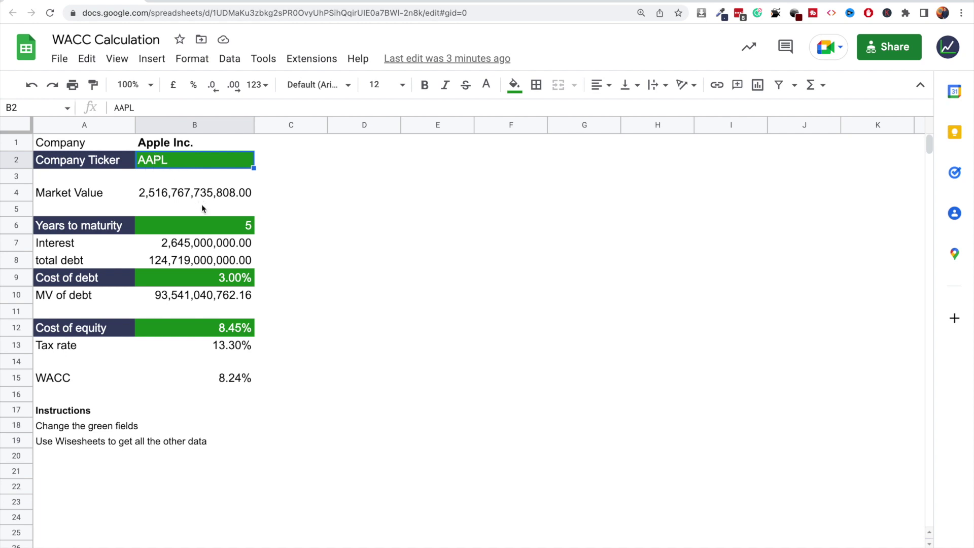
# Inspect the template's Years to maturity, Interest and total debt cells, then the ticker
pyautogui.click(202, 223)
pyautogui.click(207, 248)
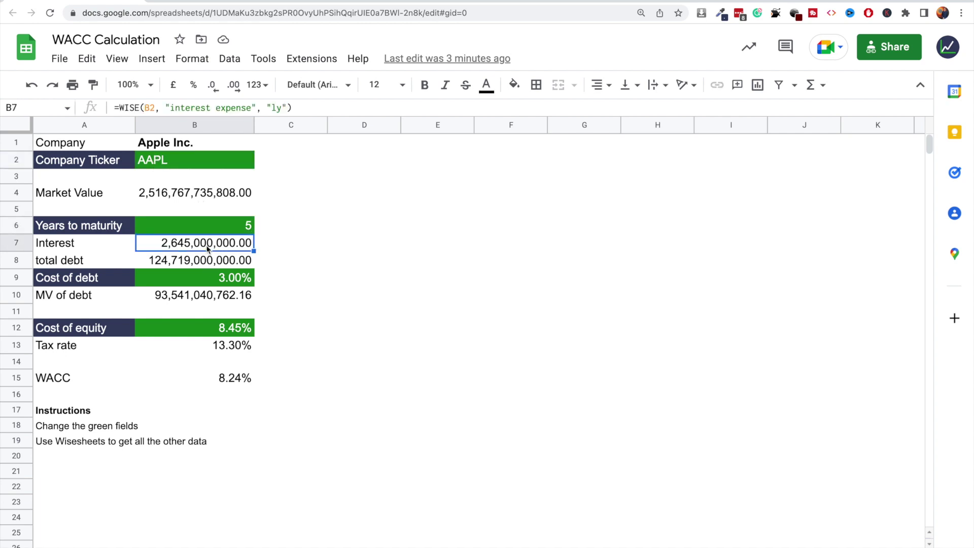
pyautogui.click(207, 264)
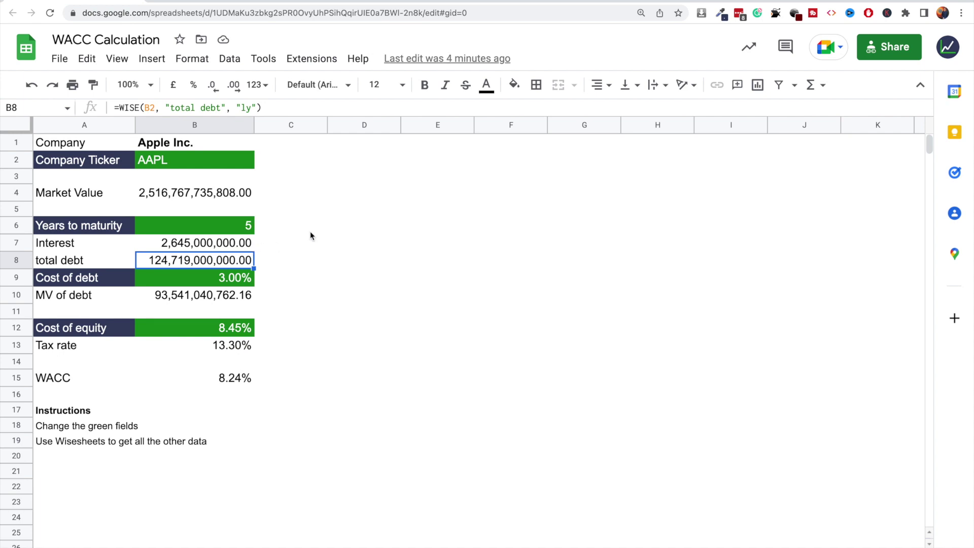
pyautogui.click(211, 160)
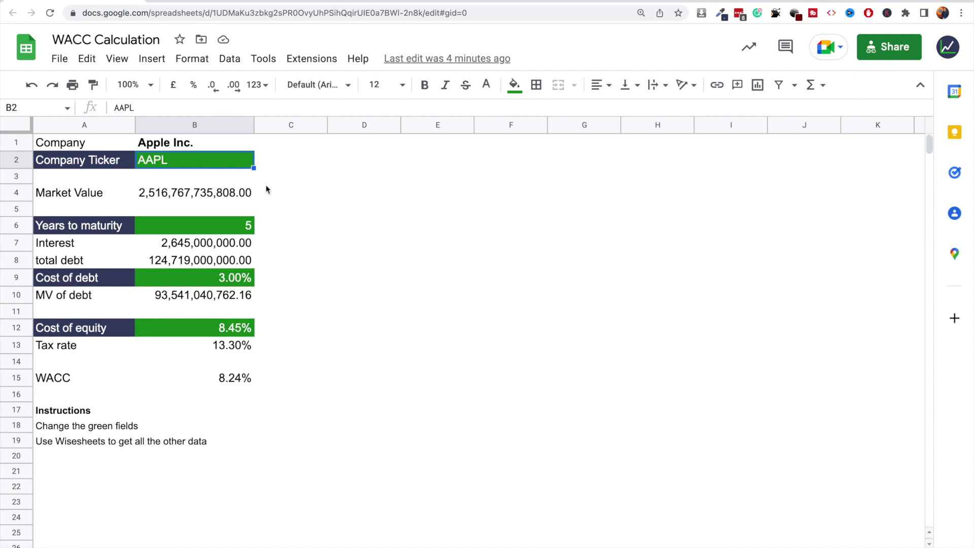
# Inspect the Market Value, Cost of equity, Tax rate and 8.24% WACC formulas
pyautogui.click(232, 197)
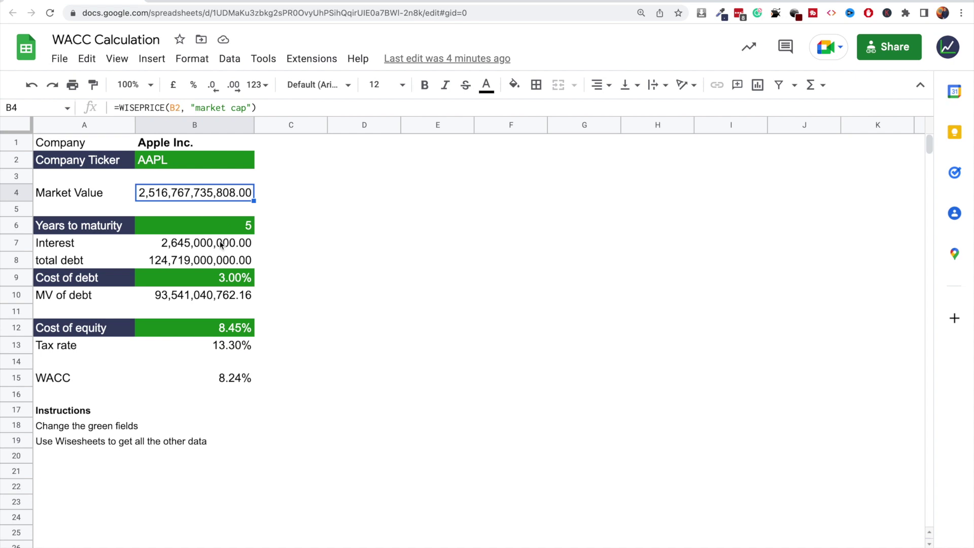
pyautogui.click(223, 329)
pyautogui.click(223, 347)
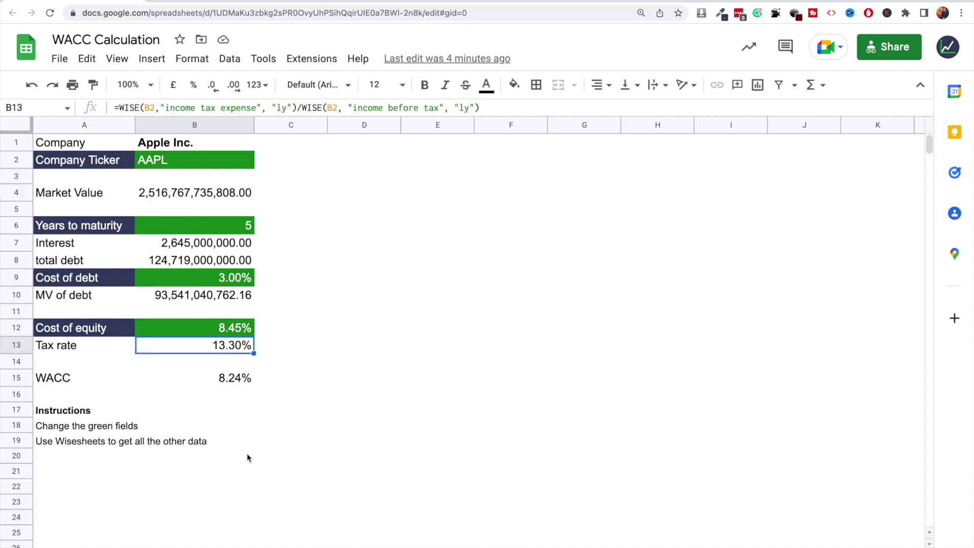
pyautogui.click(195, 382)
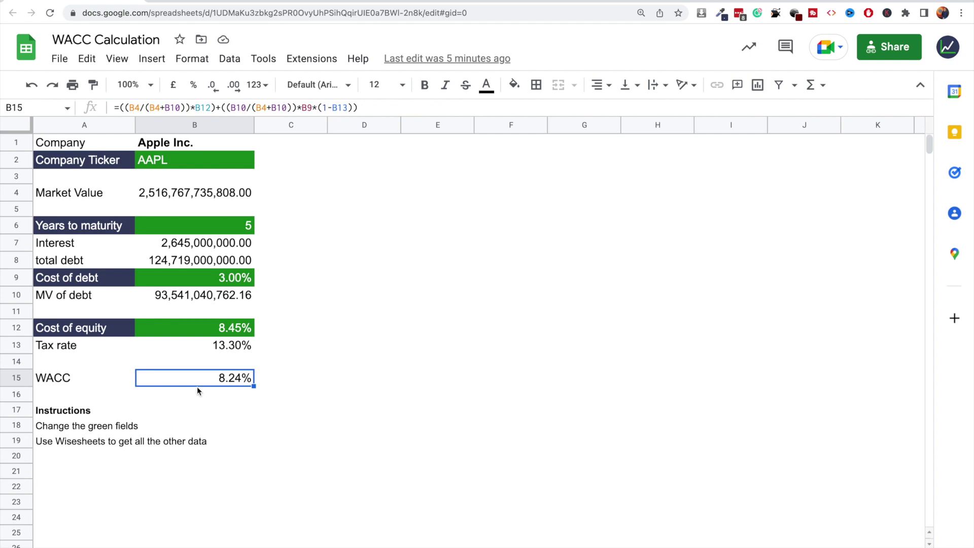